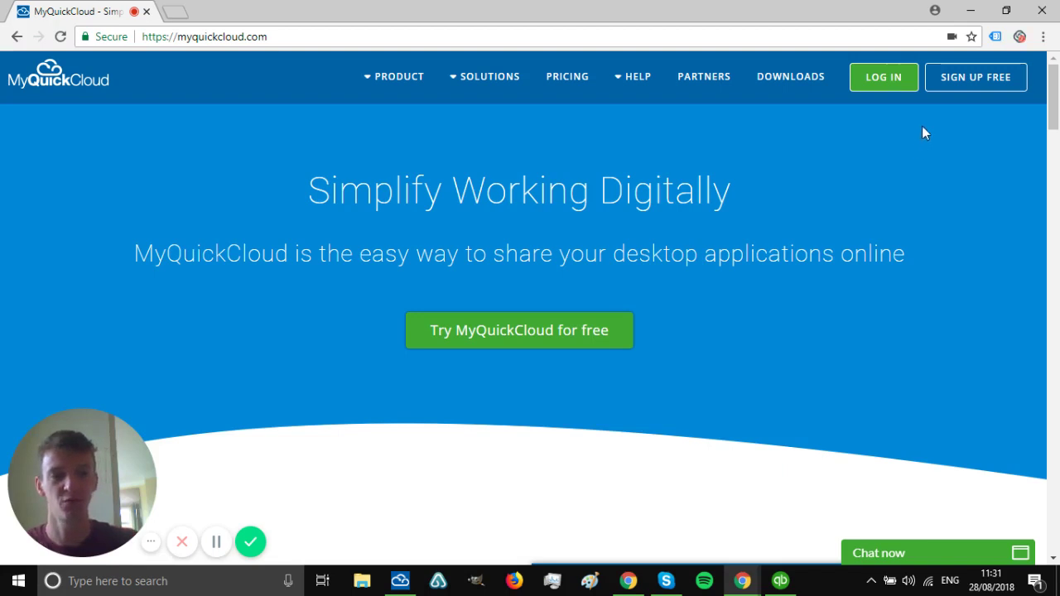
# Switch to QuickBooks Desktop and start a local backup of the company file, choosing to save it now
pyautogui.click(971, 11)
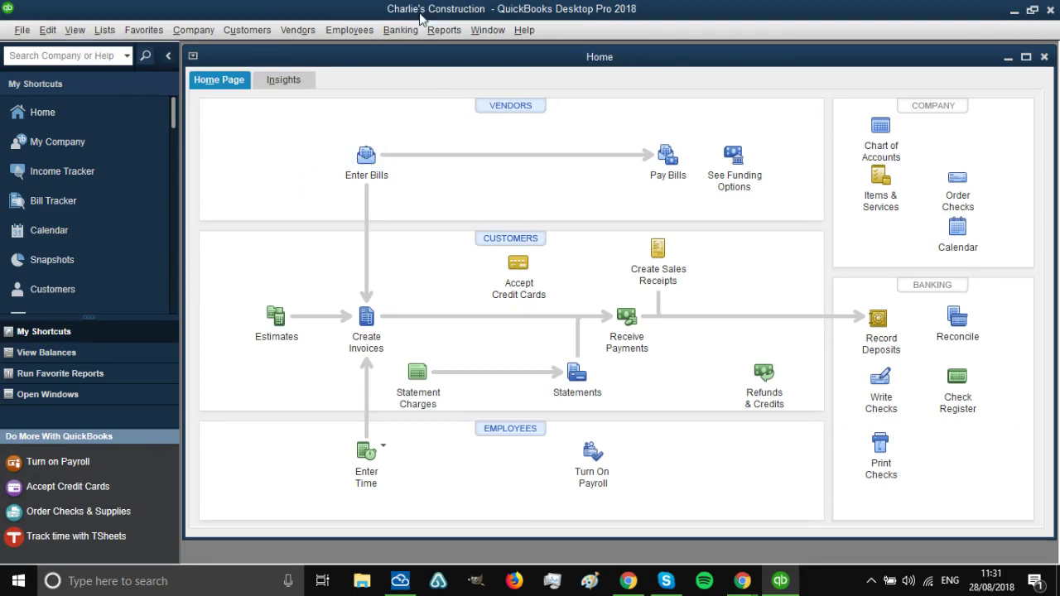
pyautogui.click(21, 33)
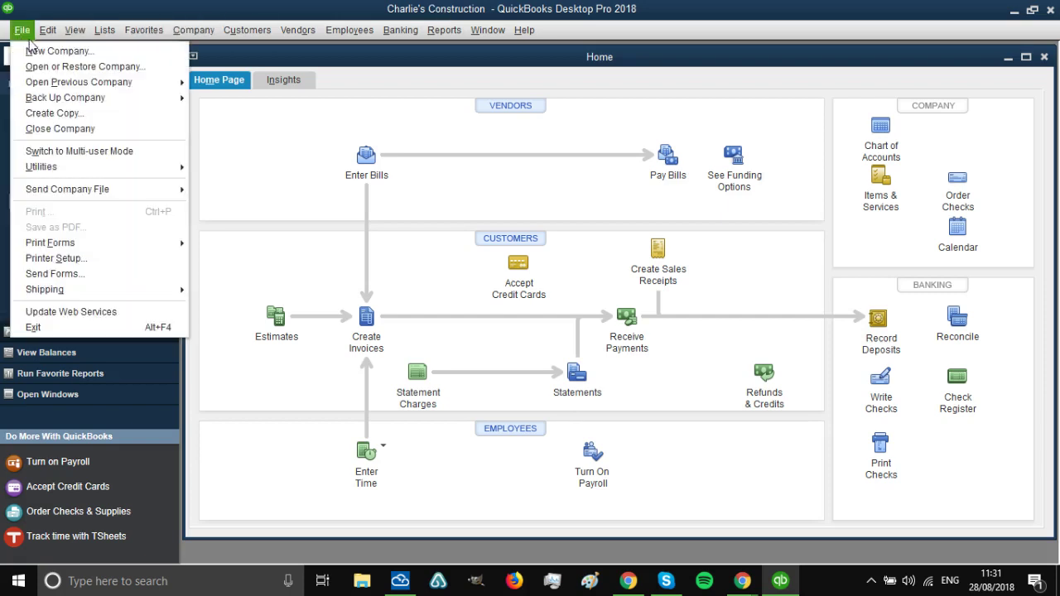
pyautogui.moveTo(36, 99)
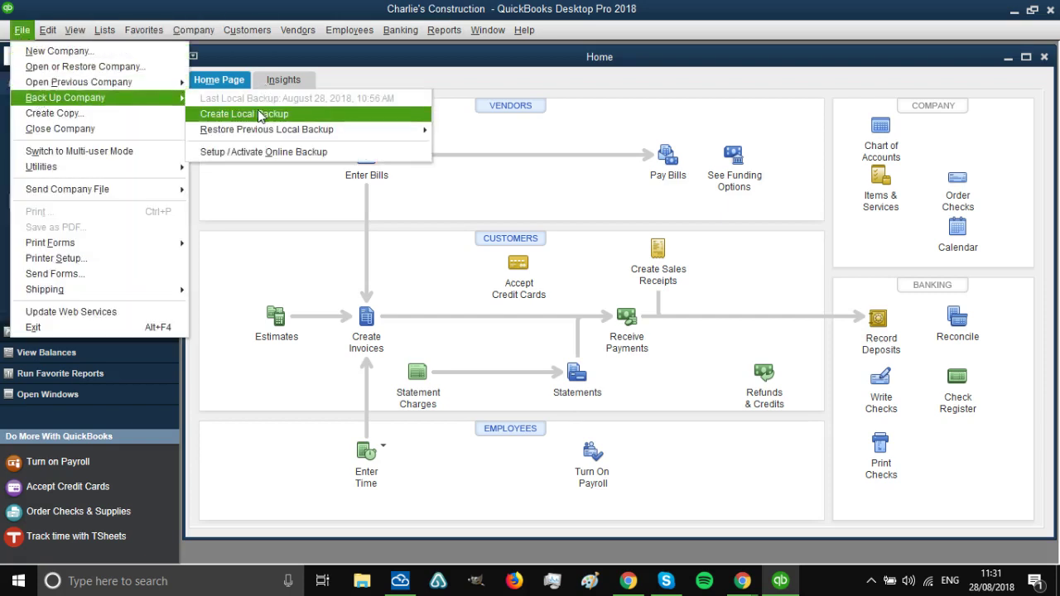
pyautogui.click(299, 114)
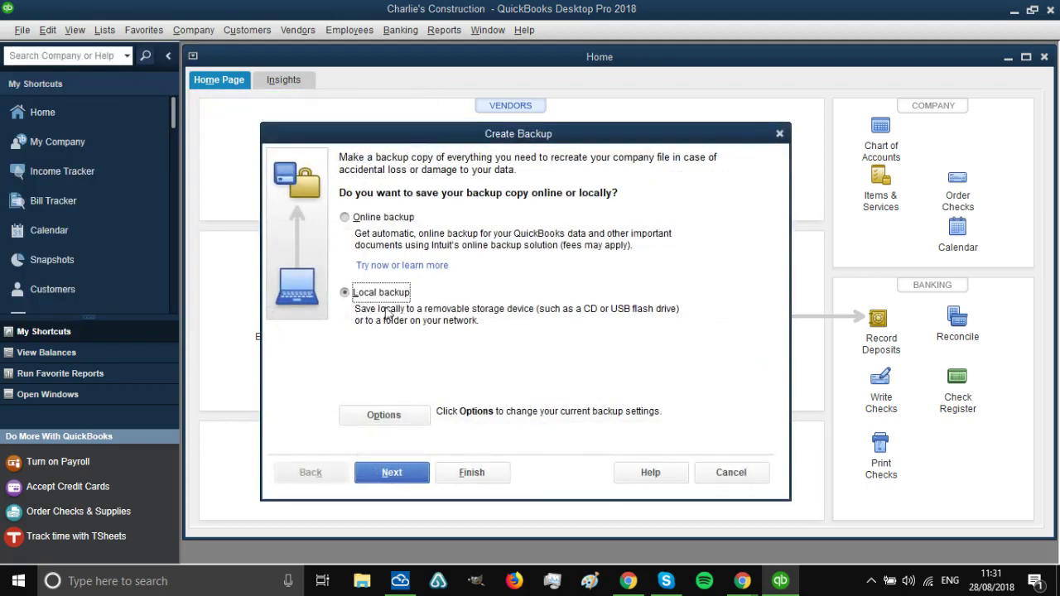
pyautogui.click(391, 474)
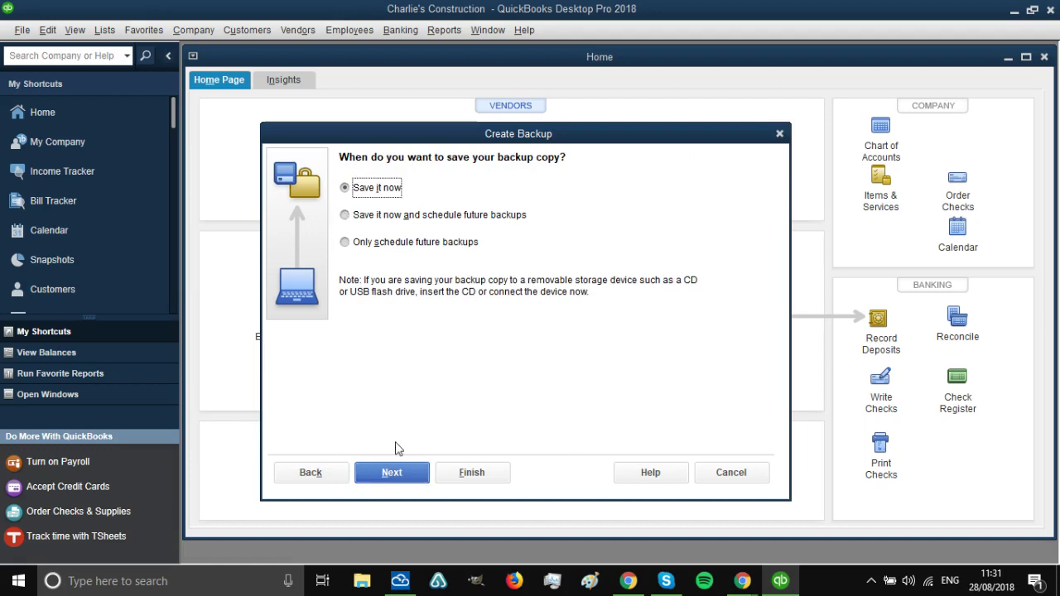
pyautogui.click(392, 478)
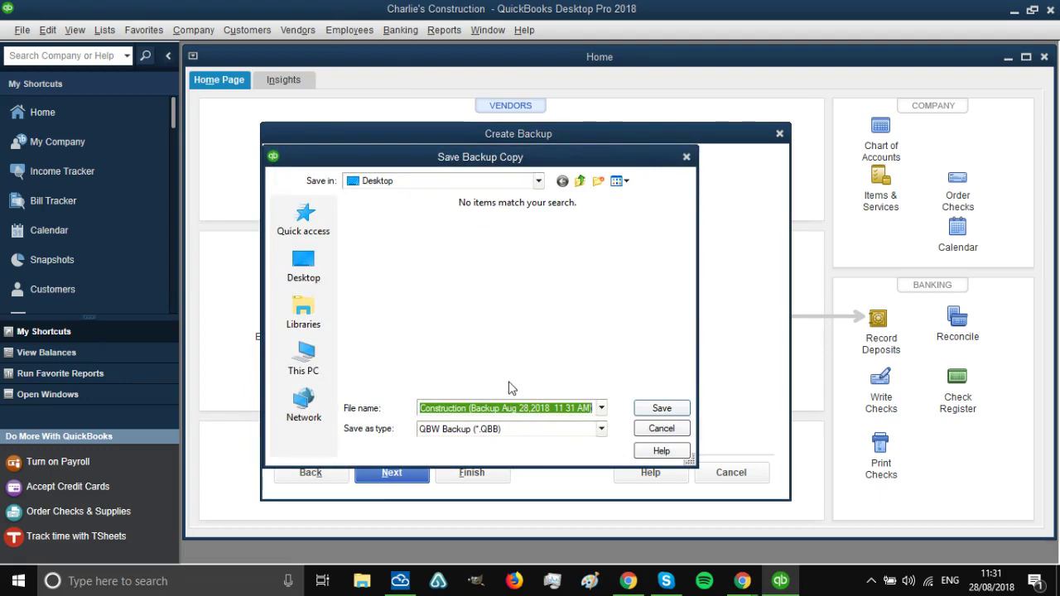
# Save the backup copy on the Desktop as "Company File Backup - 08-28-18" and dismiss the completion message
pyautogui.write('Company File Backup')
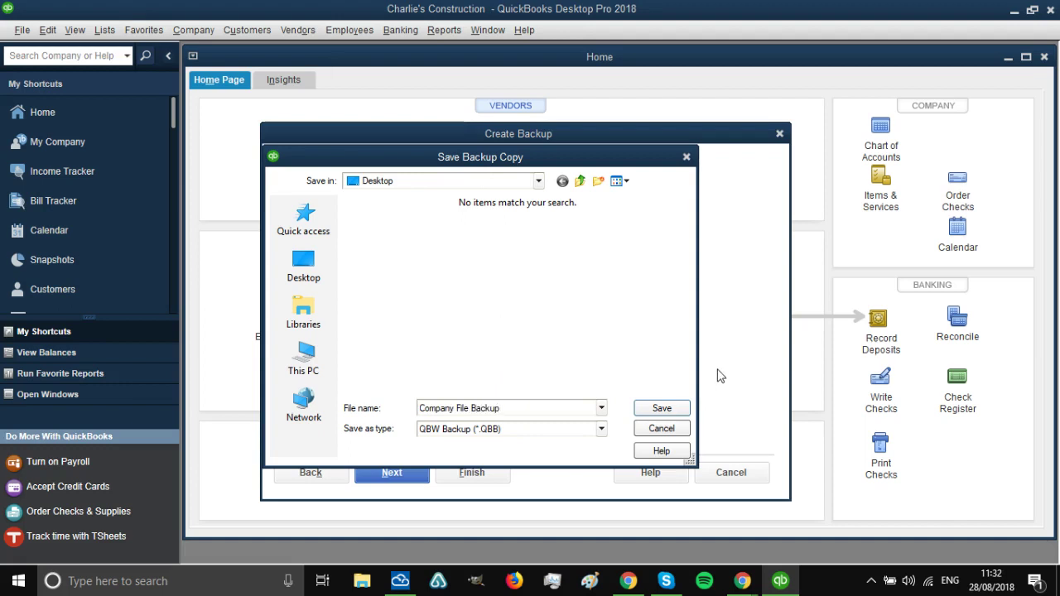
pyautogui.write('- 28')
pyautogui.press('BackSpace')
pyautogui.click(662, 409)
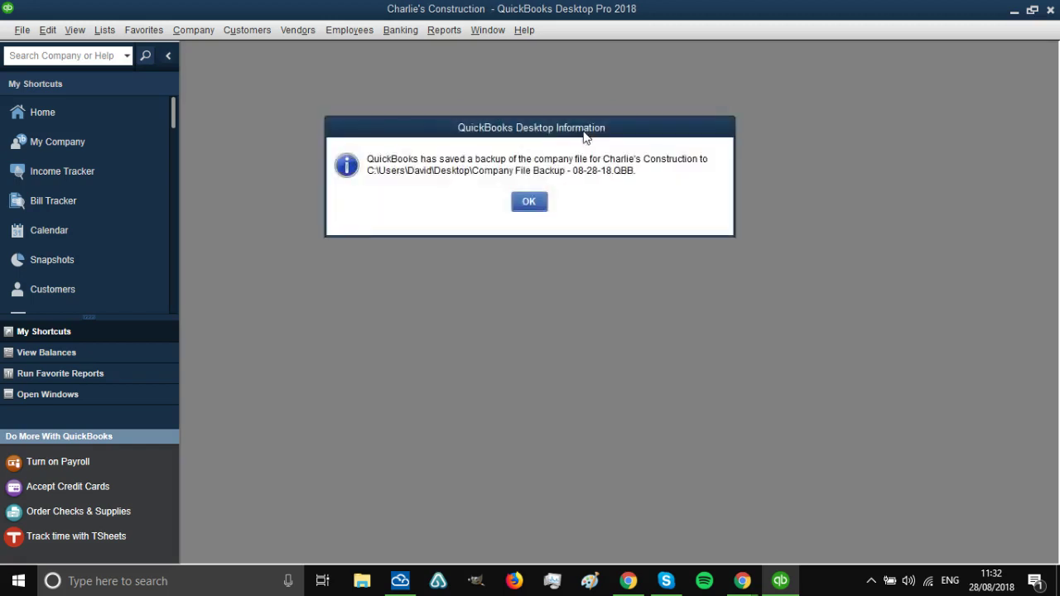
pyautogui.click(529, 202)
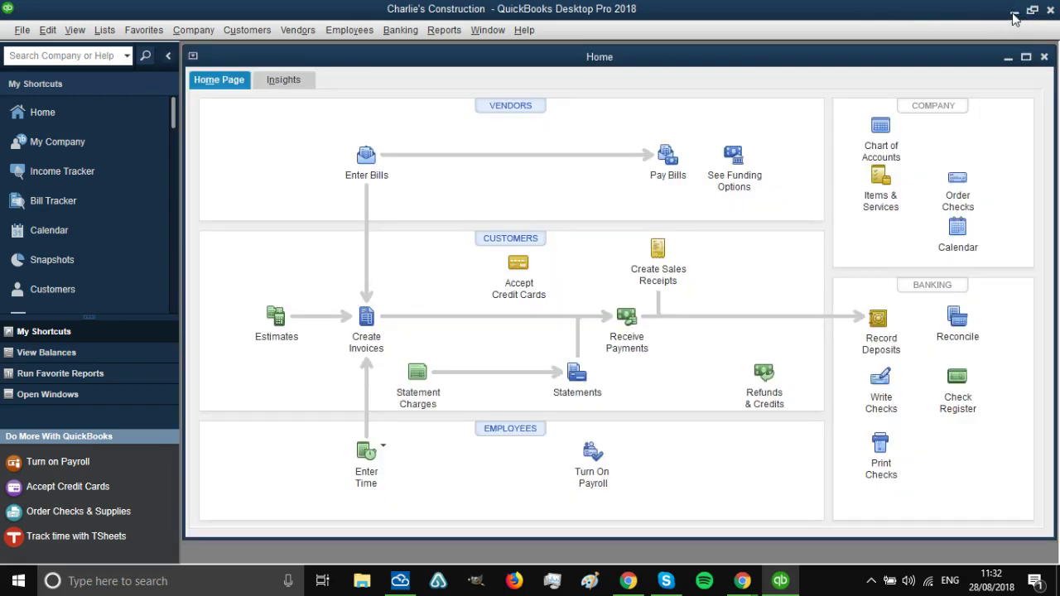
# Minimize QuickBooks and copy the Company File Backup - 08-28-18 file from the local desktop
pyautogui.click(1012, 10)
pyautogui.click(28, 339)
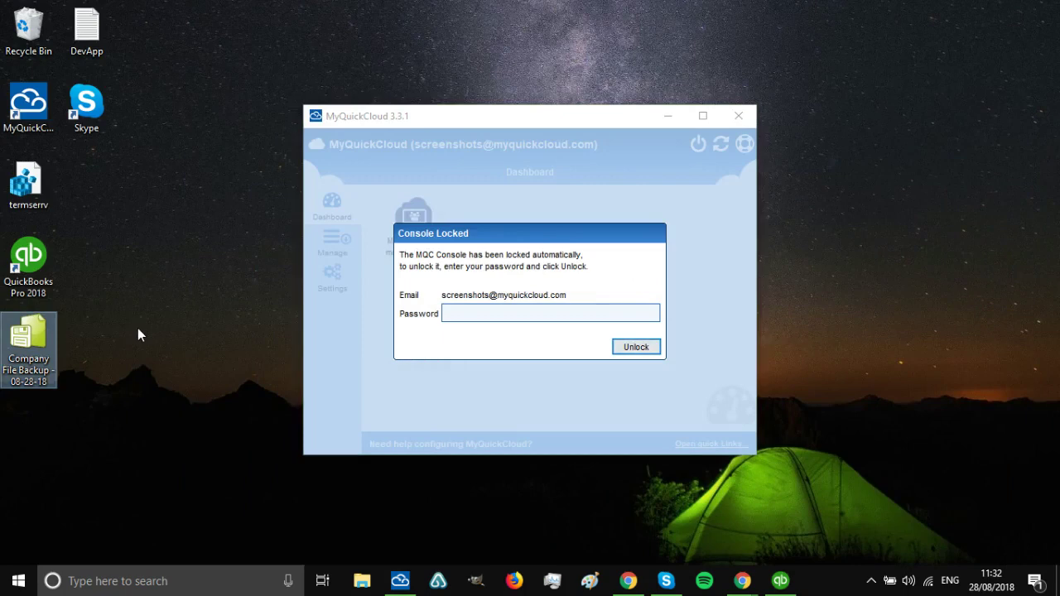
pyautogui.rightClick(47, 343)
pyautogui.click(88, 247)
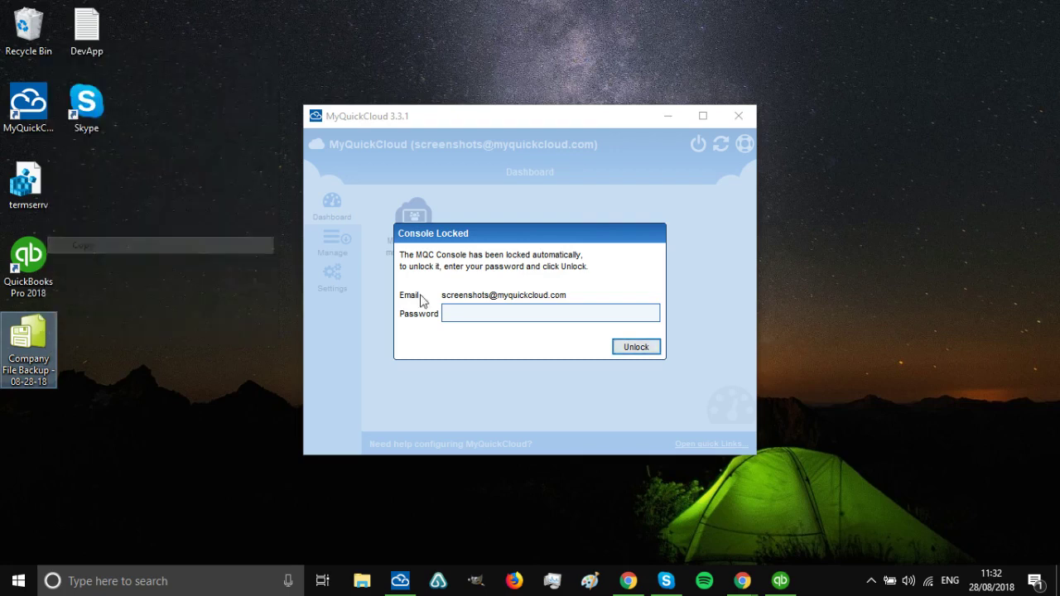
# Unlock the MyQuickCloud console with the account password
pyautogui.click(474, 308)
pyautogui.write('••')
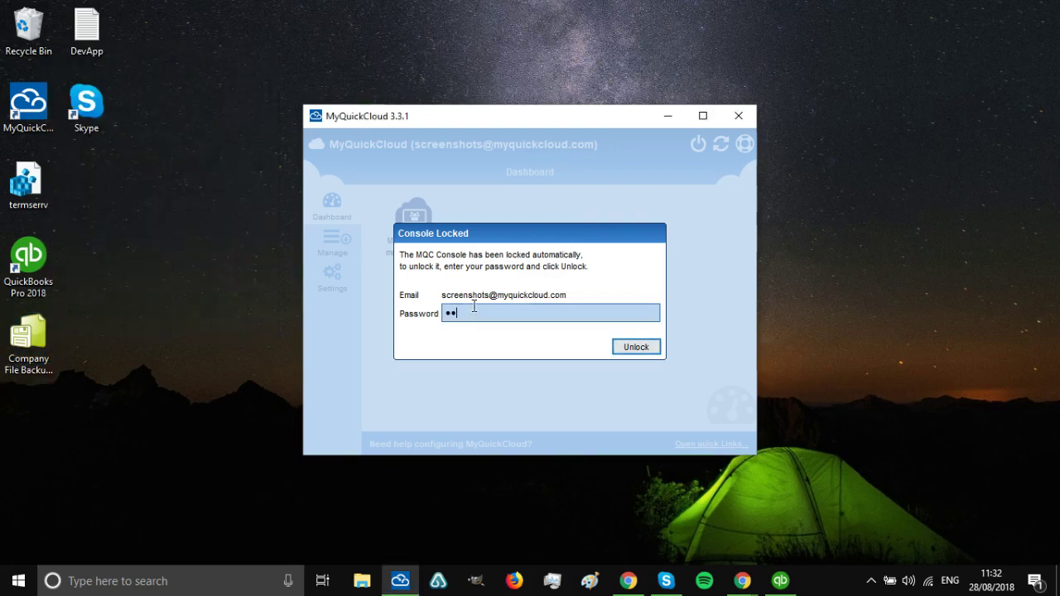
pyautogui.write('••••')
pyautogui.press('Return')
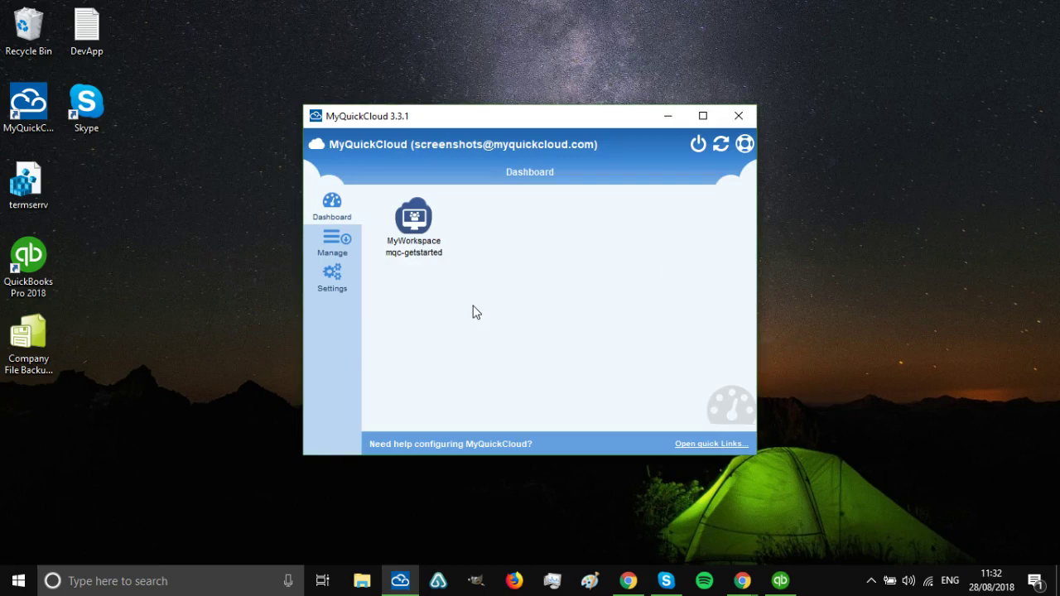
# Connect to the MyWorkspace remote desktop and paste the copied backup file onto it
pyautogui.doubleClick(429, 240)
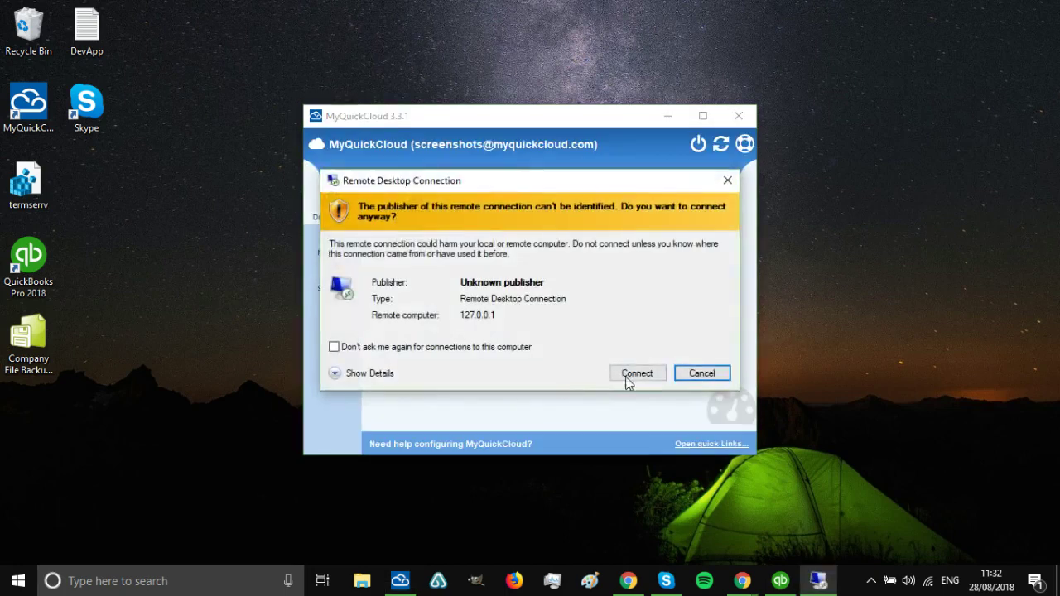
pyautogui.click(635, 374)
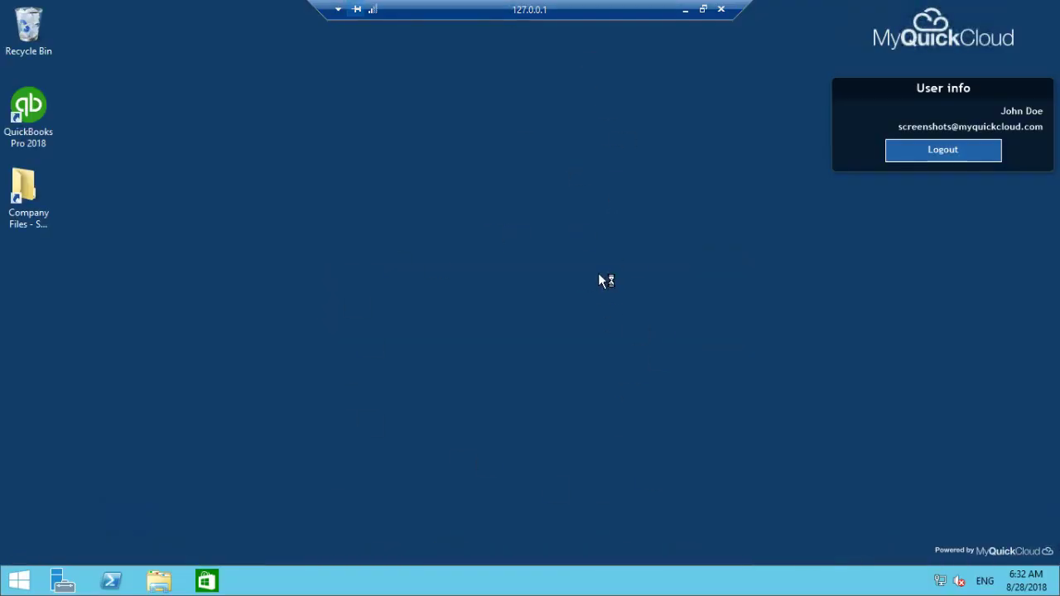
pyautogui.rightClick(67, 309)
pyautogui.click(107, 372)
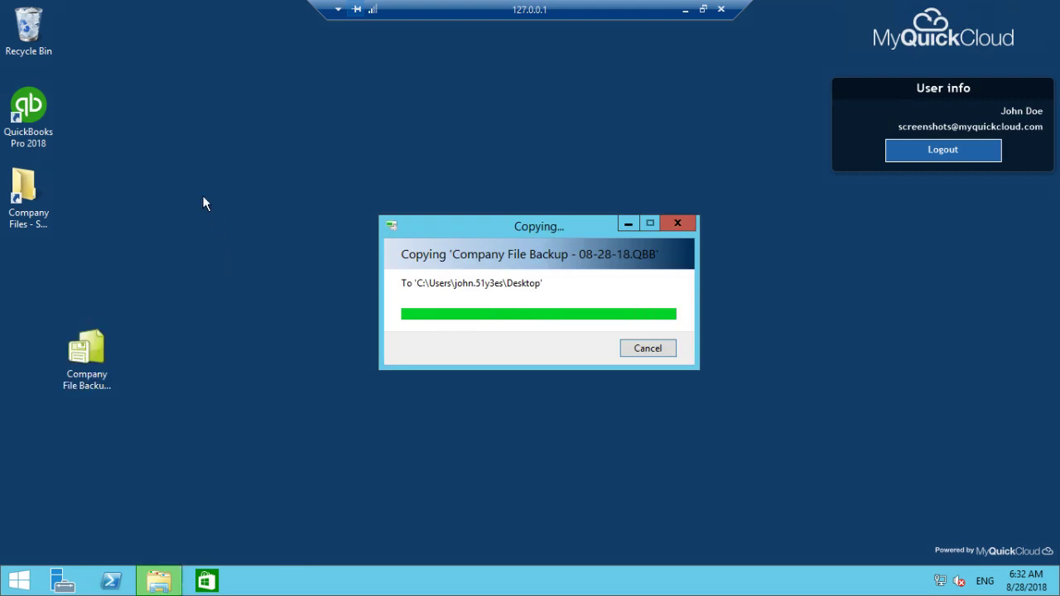
# Rename the pasted backup file on the remote desktop as "Cloud - Company File Backup - 08-28-18"
pyautogui.click(72, 381)
pyautogui.click(70, 373)
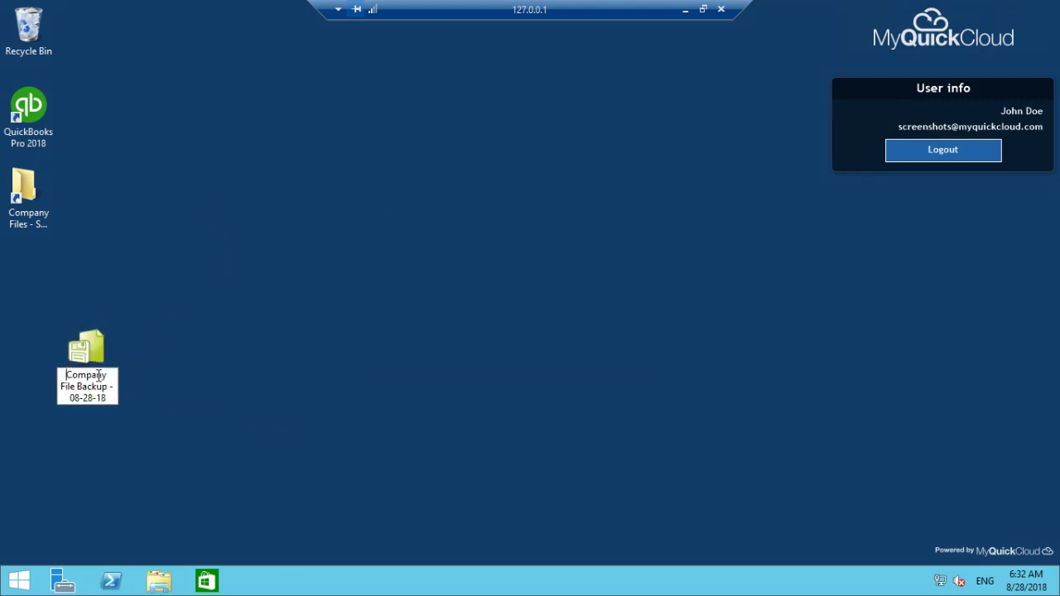
pyautogui.write('Cloud ')
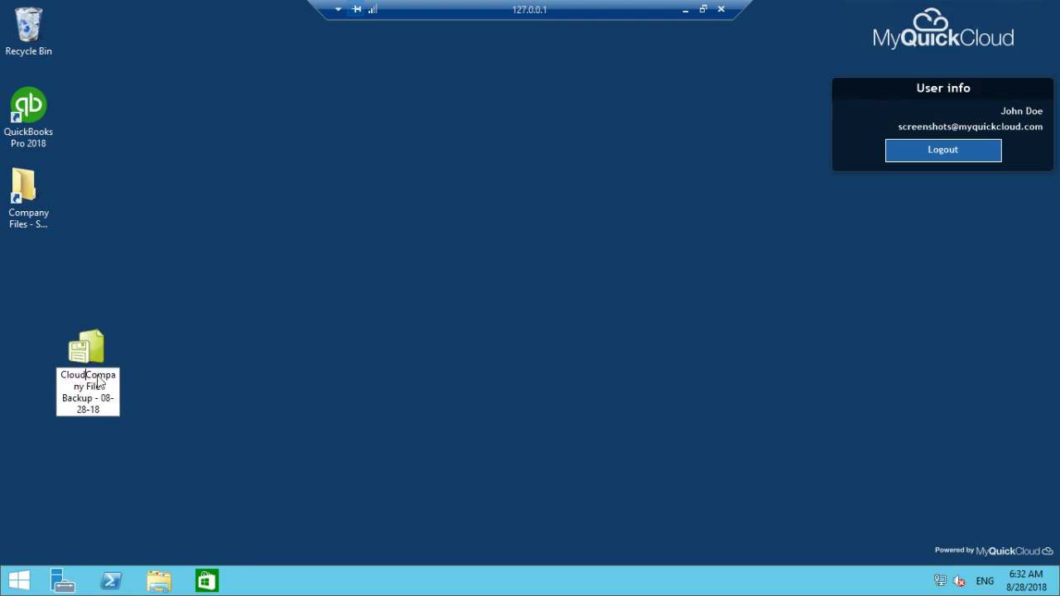
pyautogui.write('-')
pyautogui.press('Return')
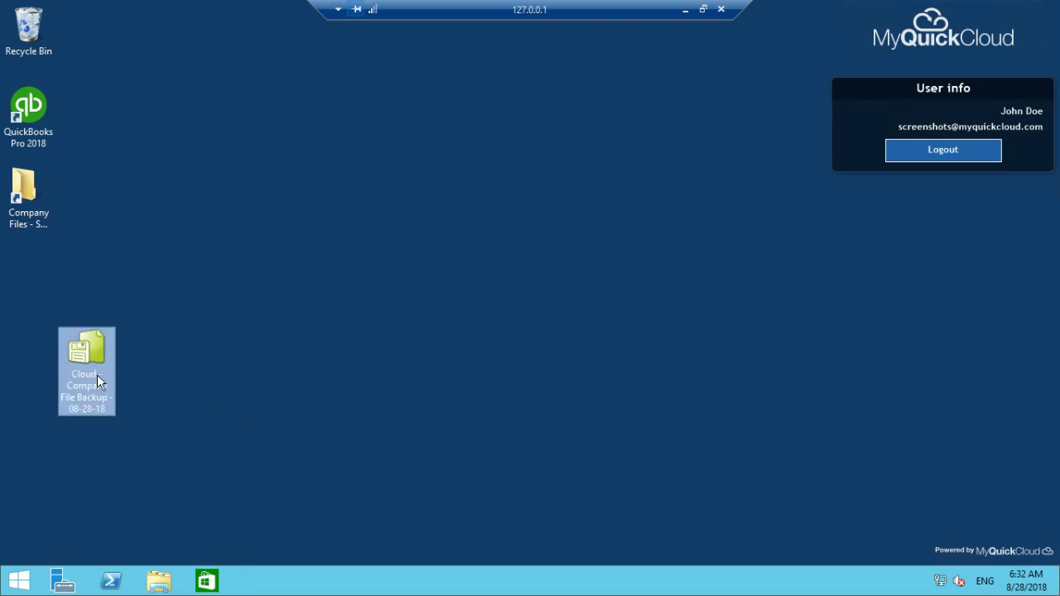
pyautogui.click(120, 373)
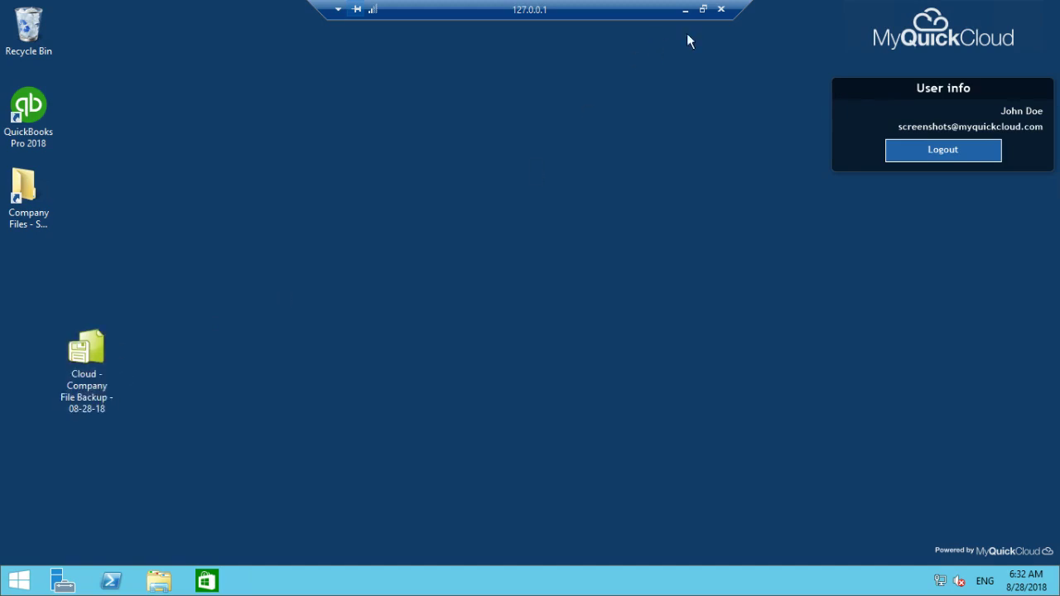
# Compare the original backup on the local desktop with its copy on the remote desktop, then return to the full-screen remote session
pyautogui.click(703, 10)
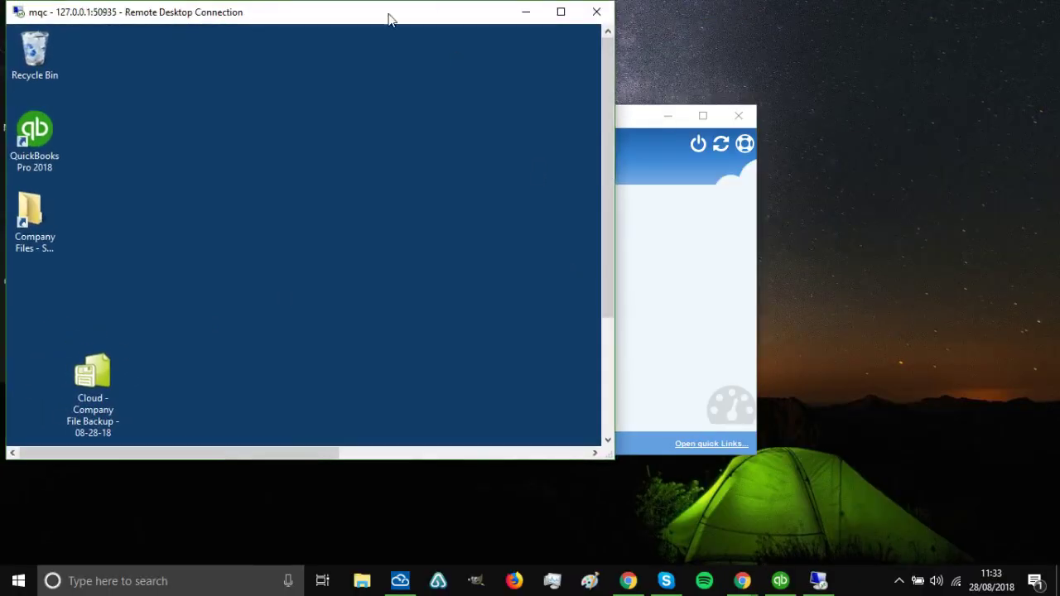
pyautogui.moveTo(389, 17); pyautogui.dragTo(603, 17)
pyautogui.click(28, 339)
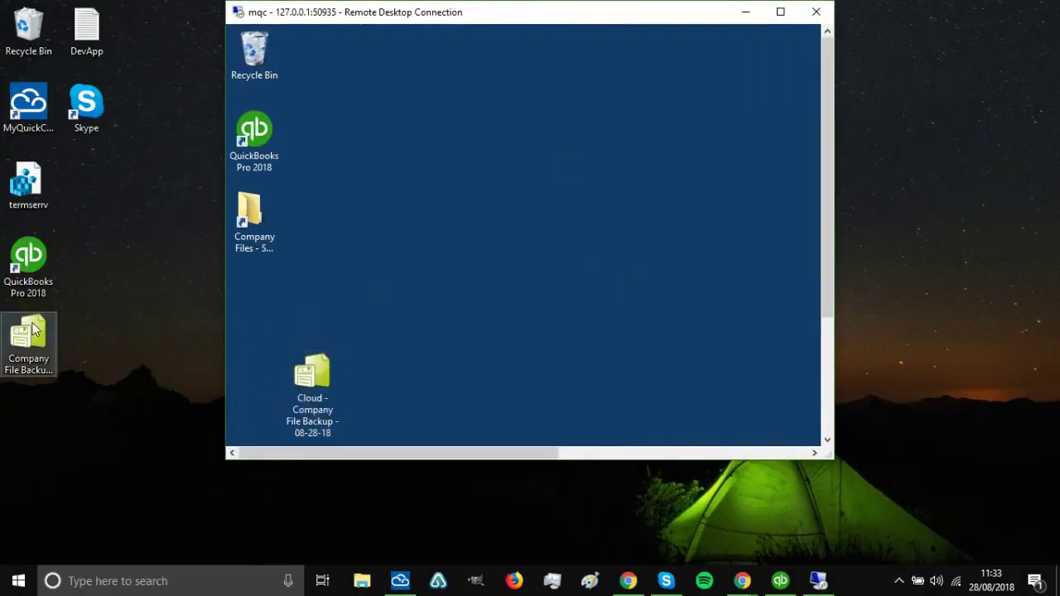
pyautogui.click(779, 11)
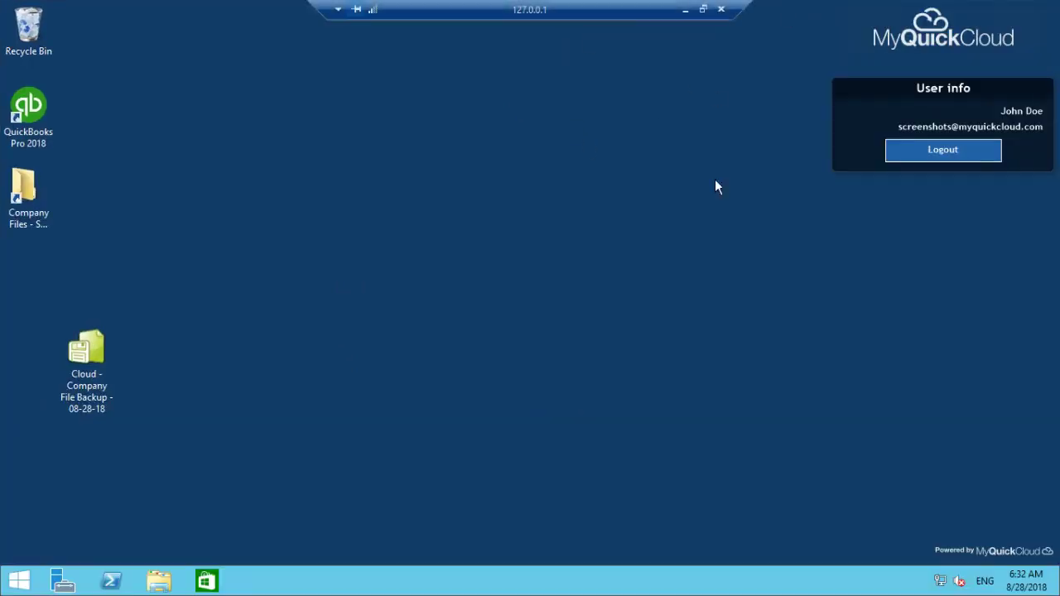
# Launch QuickBooks Pro 2018 on the remote desktop, dismiss its setup window and start opening or restoring an existing company
pyautogui.doubleClick(33, 108)
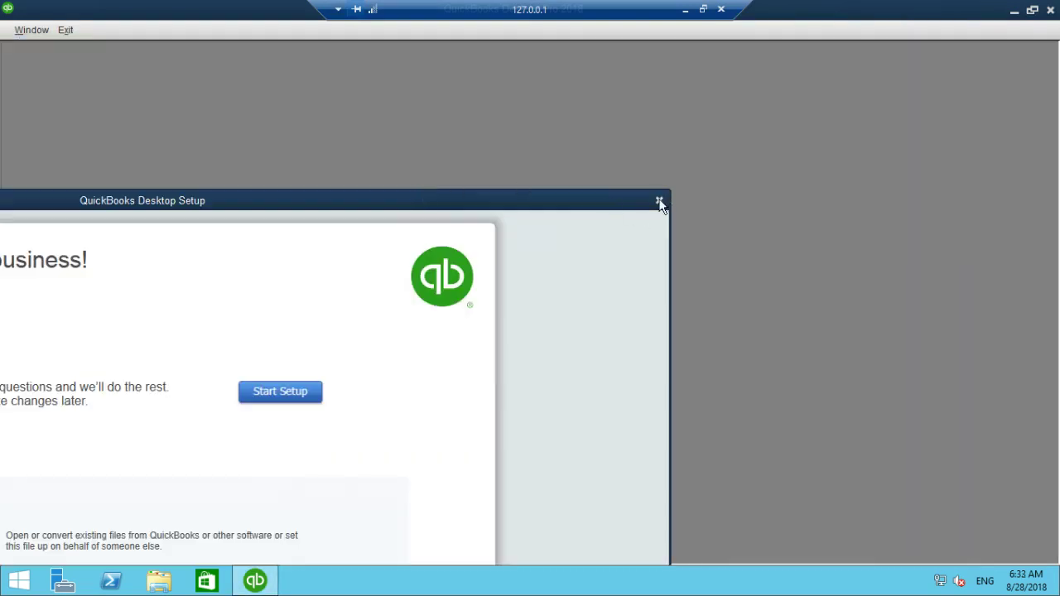
pyautogui.click(659, 202)
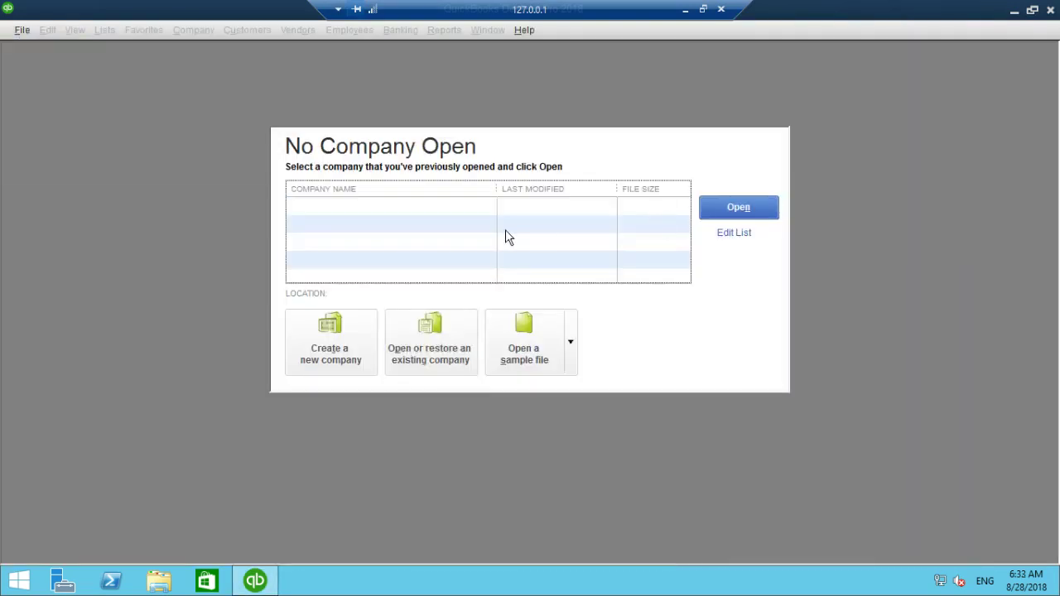
pyautogui.click(445, 358)
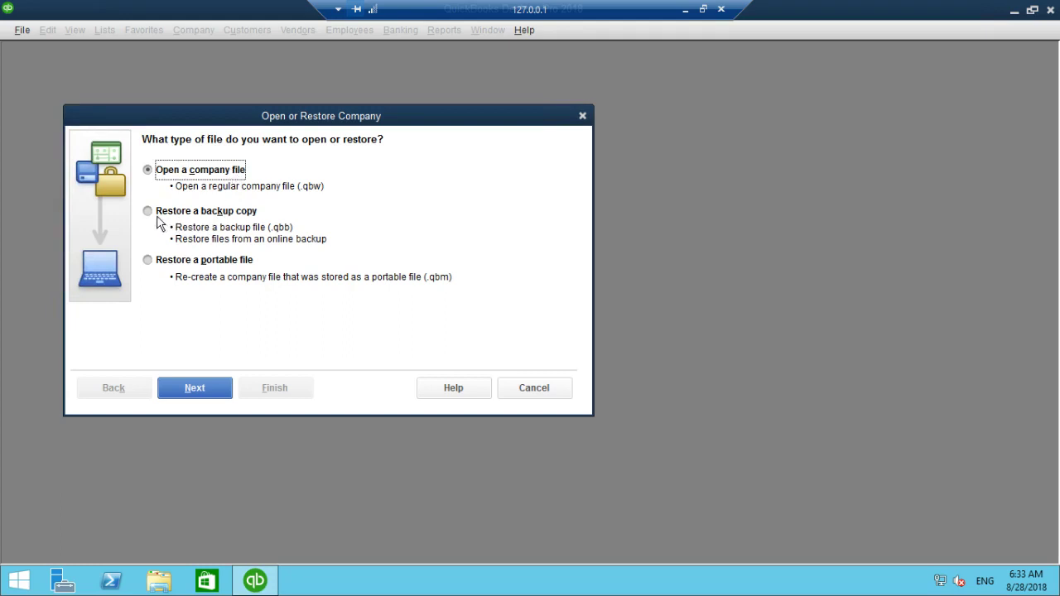
# Choose to restore a locally stored backup copy and open "Cloud - Company File Backup - 08-28-18" from the Desktop
pyautogui.click(220, 215)
pyautogui.click(205, 396)
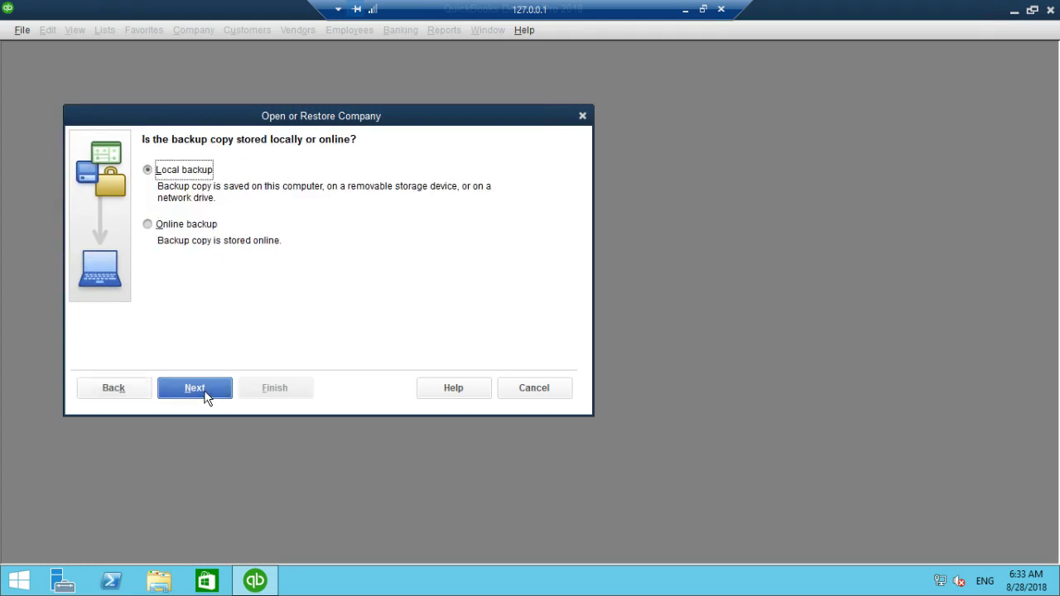
pyautogui.click(207, 393)
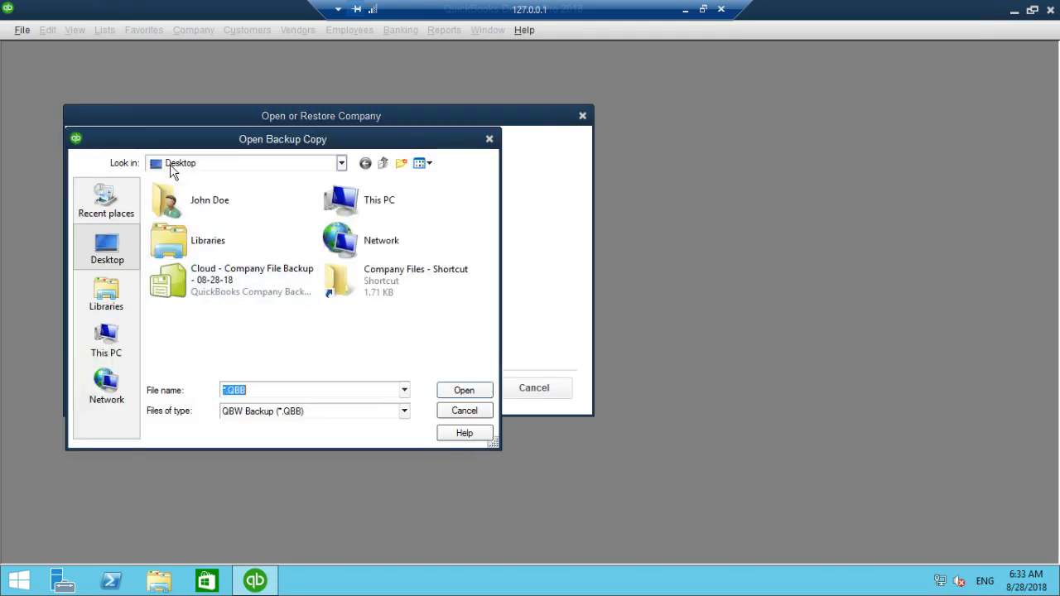
pyautogui.click(227, 280)
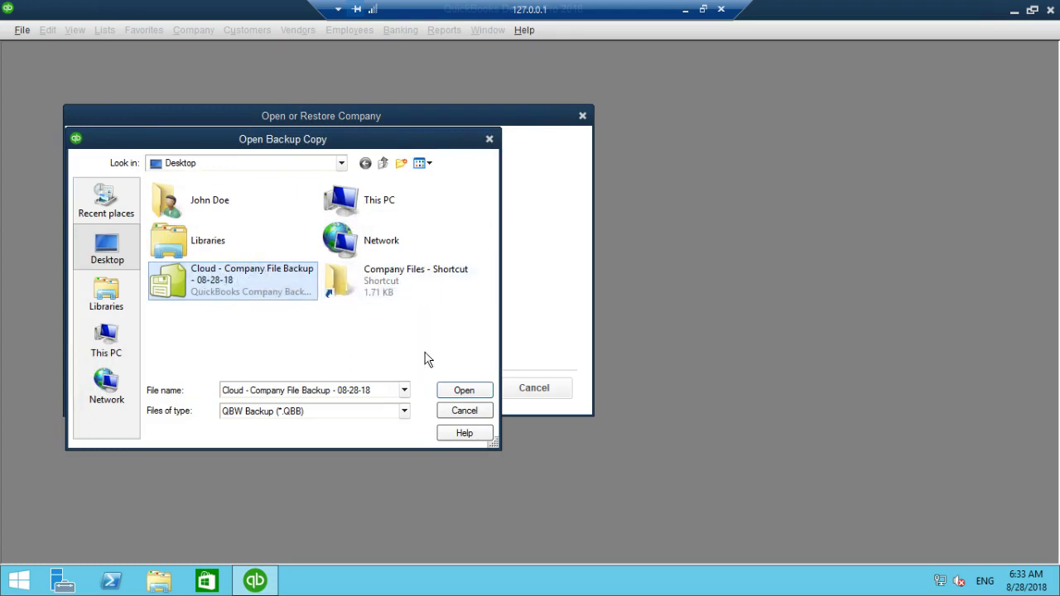
pyautogui.click(451, 390)
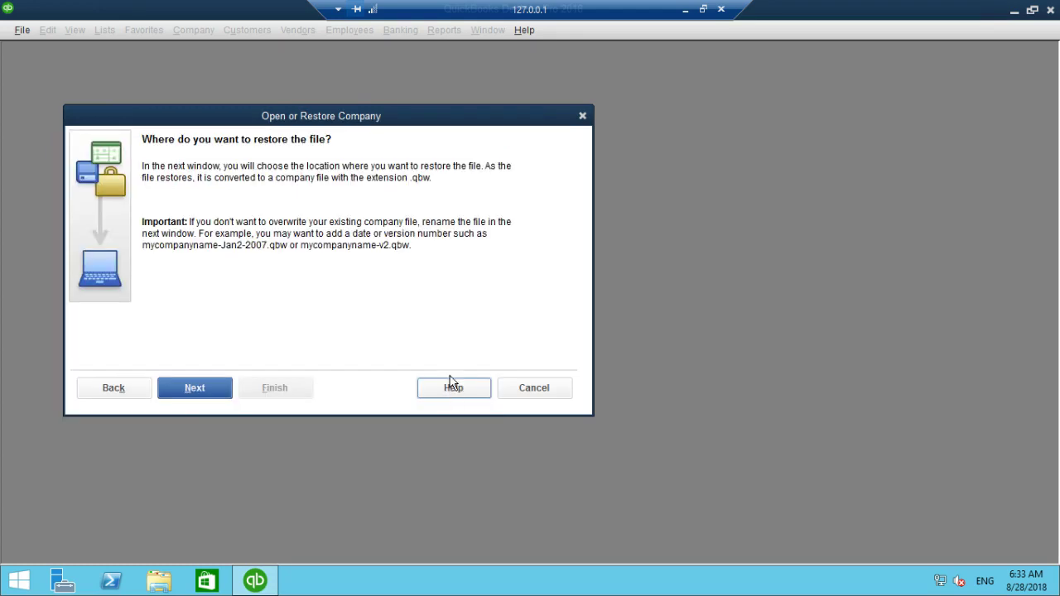
# Restore the backup into the public QuickBooks Company Files folder, with the company file named Charlie's Construction
pyautogui.click(209, 387)
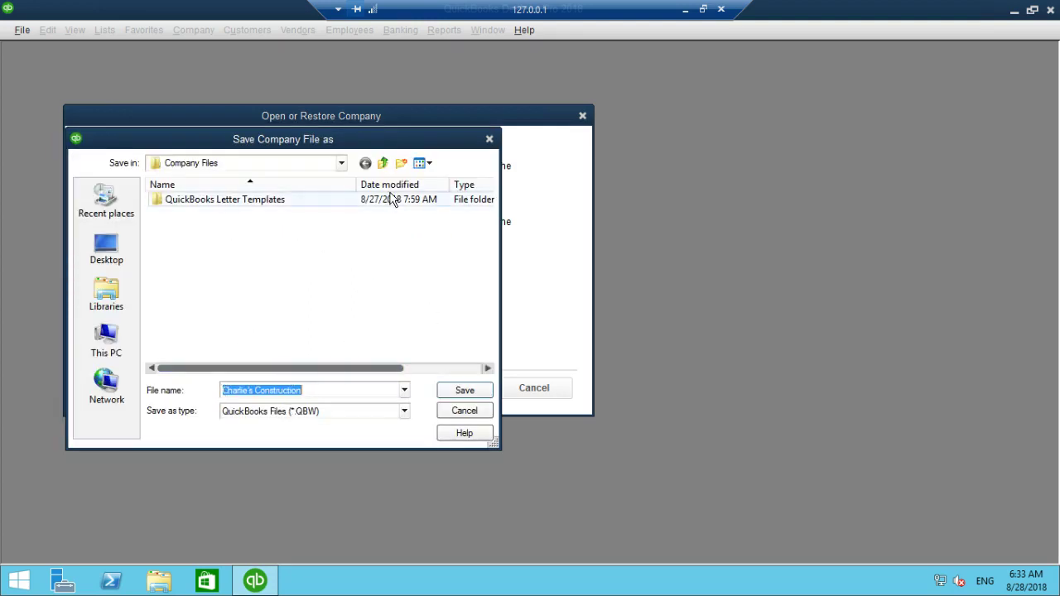
pyautogui.click(341, 166)
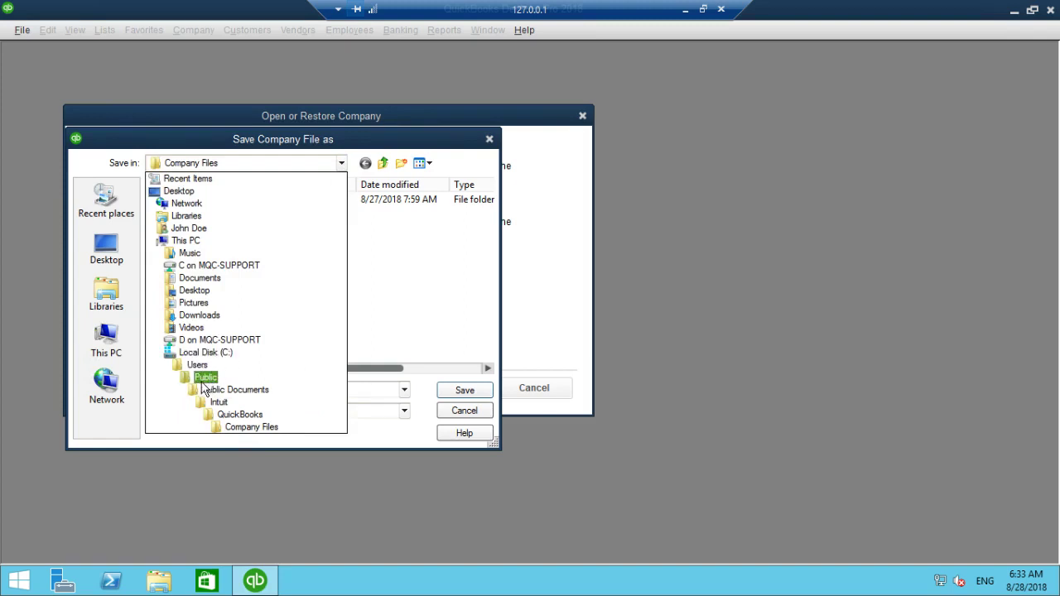
pyautogui.click(245, 425)
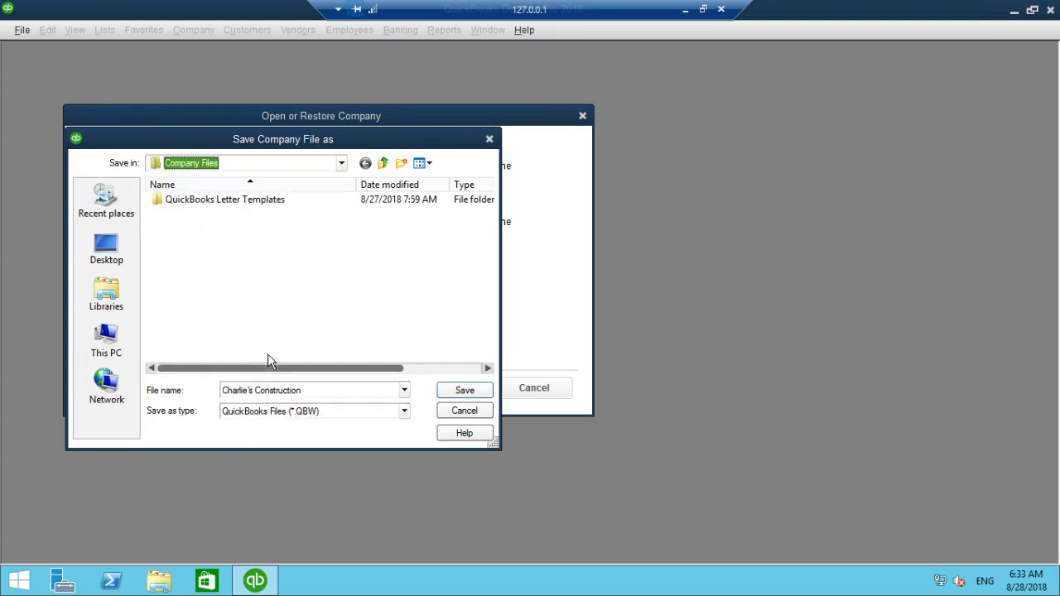
pyautogui.click(324, 390)
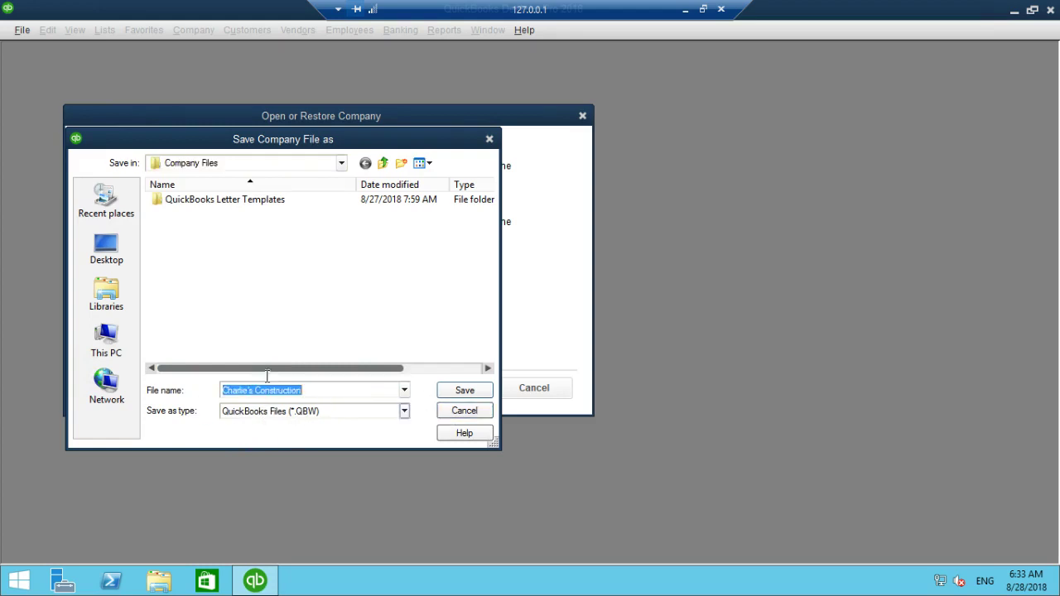
pyautogui.click(472, 393)
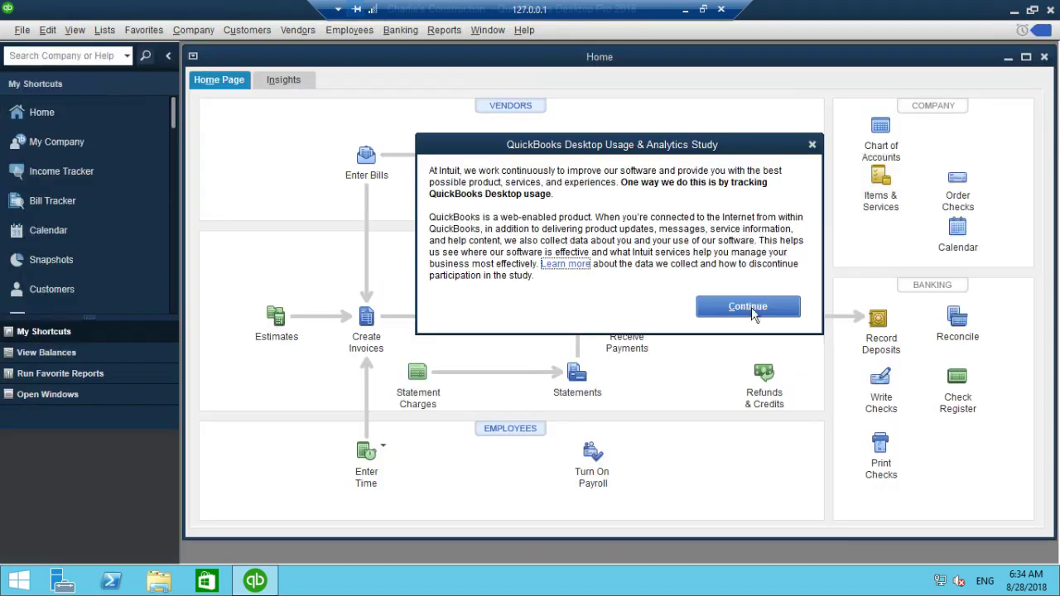
# Dismiss the usage study notice, minimise QuickBooks and inspect the restored company file and its path in the Company Files folder
pyautogui.click(738, 311)
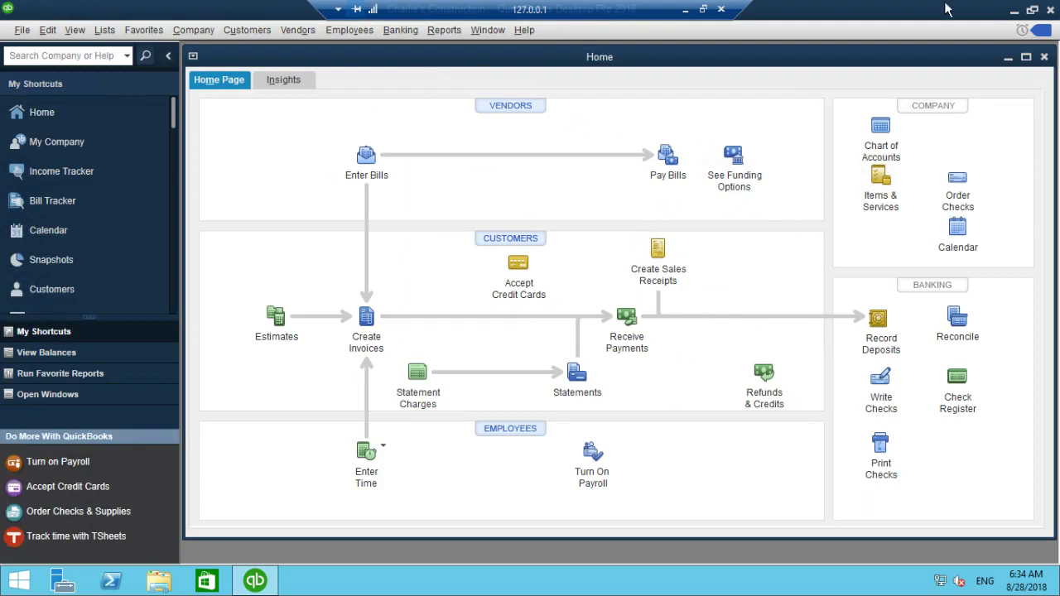
pyautogui.click(1013, 12)
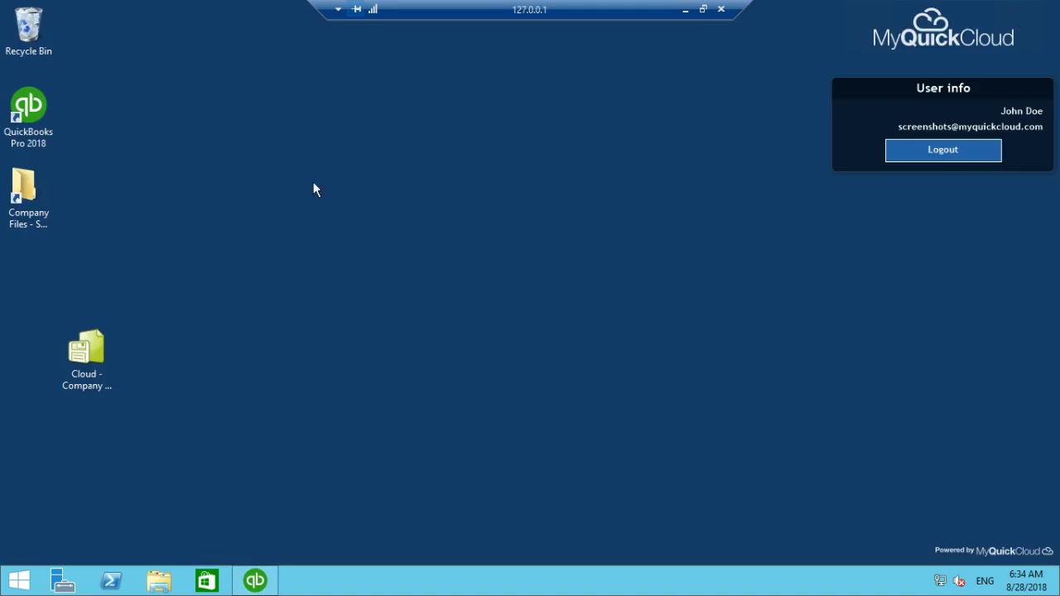
pyautogui.click(30, 196)
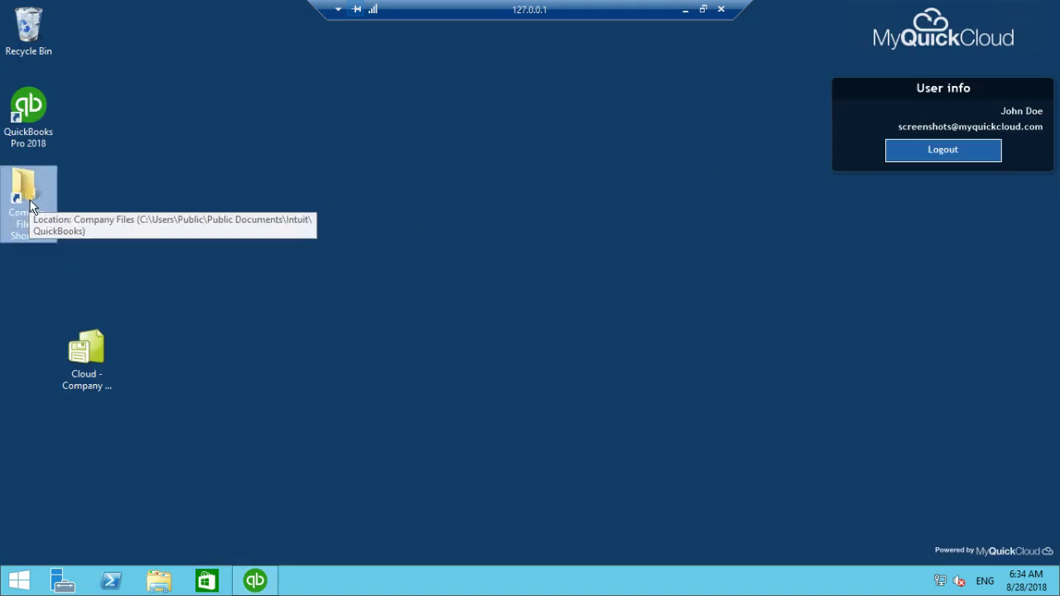
pyautogui.doubleClick(33, 202)
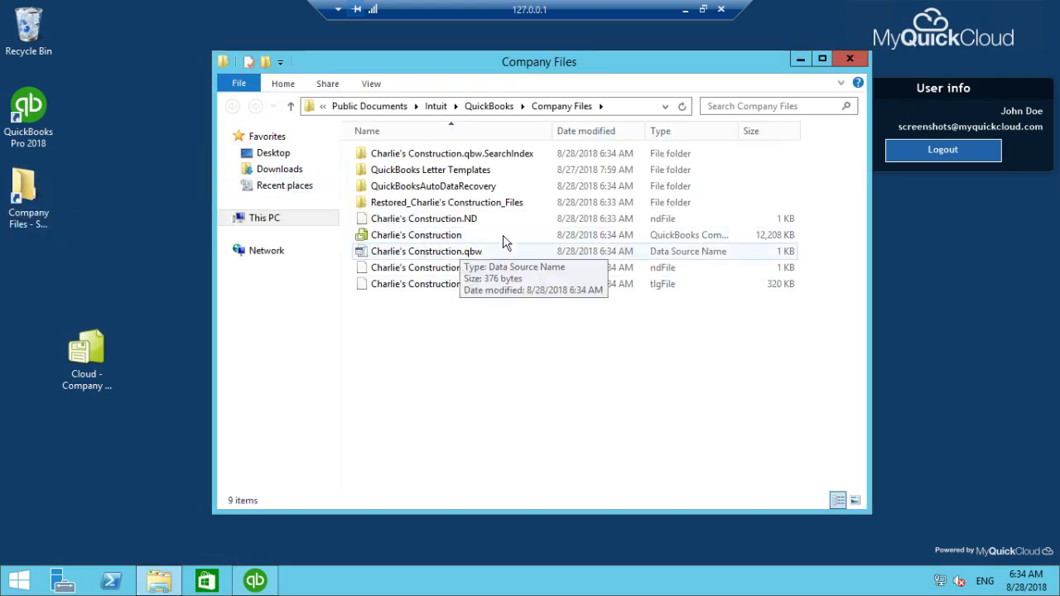
pyautogui.click(625, 106)
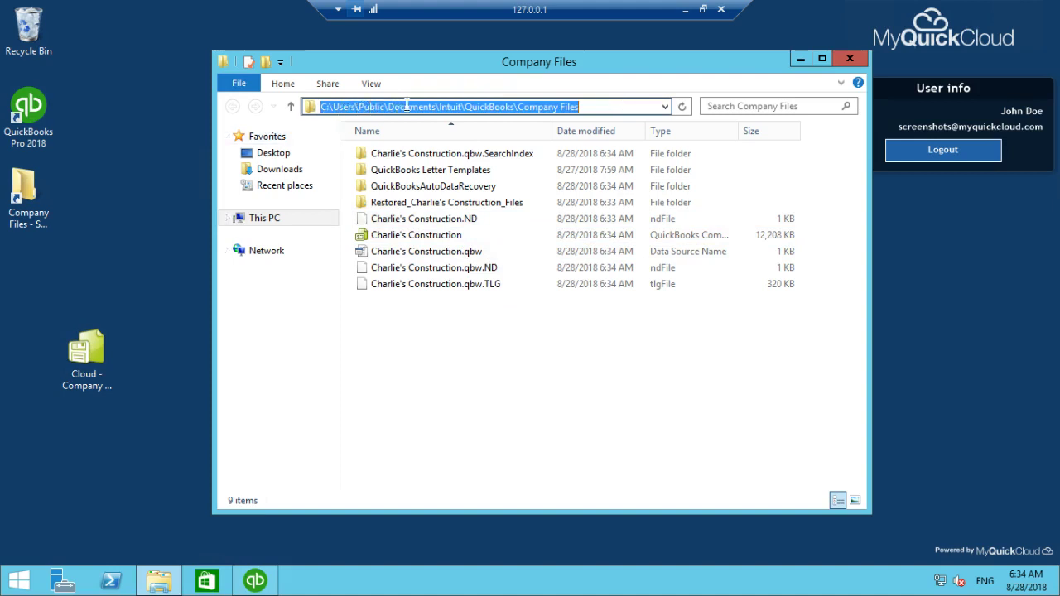
pyautogui.click(617, 356)
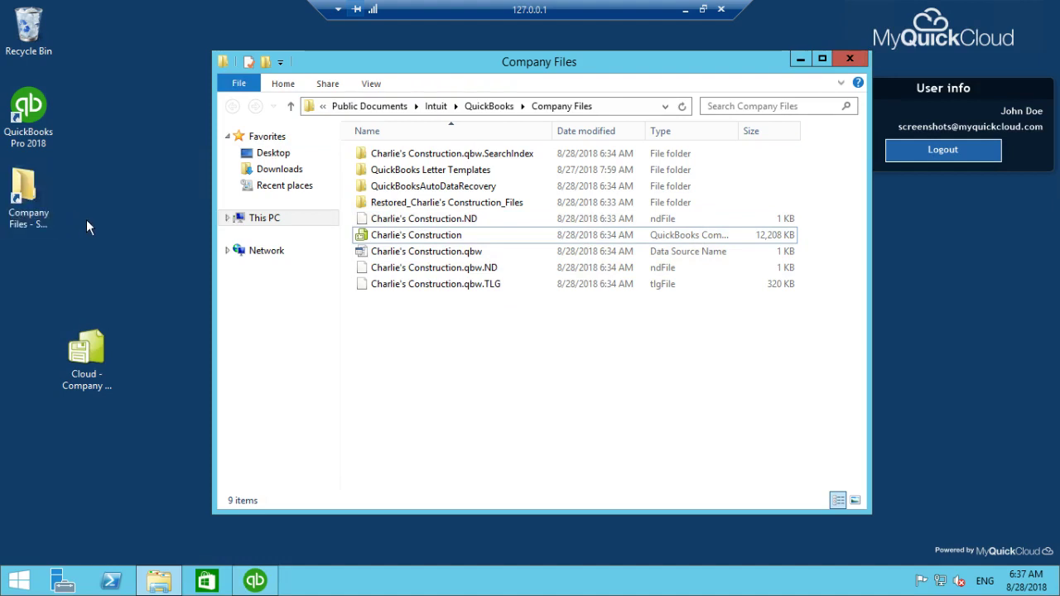
# Delete "Cloud - Company File Backup - 08-28-18" from the remote desktop and the original "Company File Backup - 08-28-18" from the local desktop
pyautogui.click(89, 352)
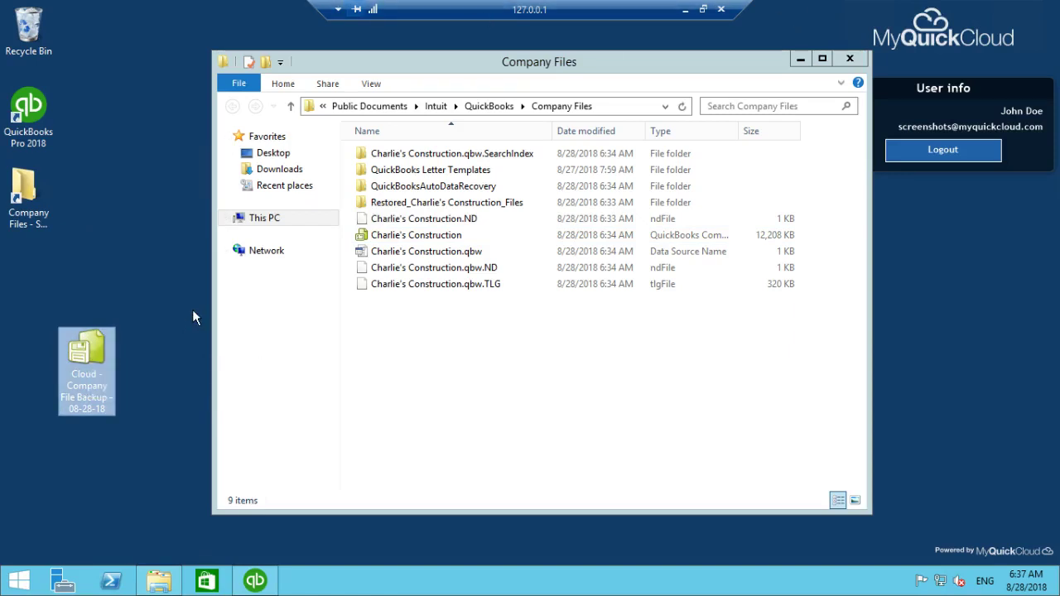
pyautogui.press('Delete')
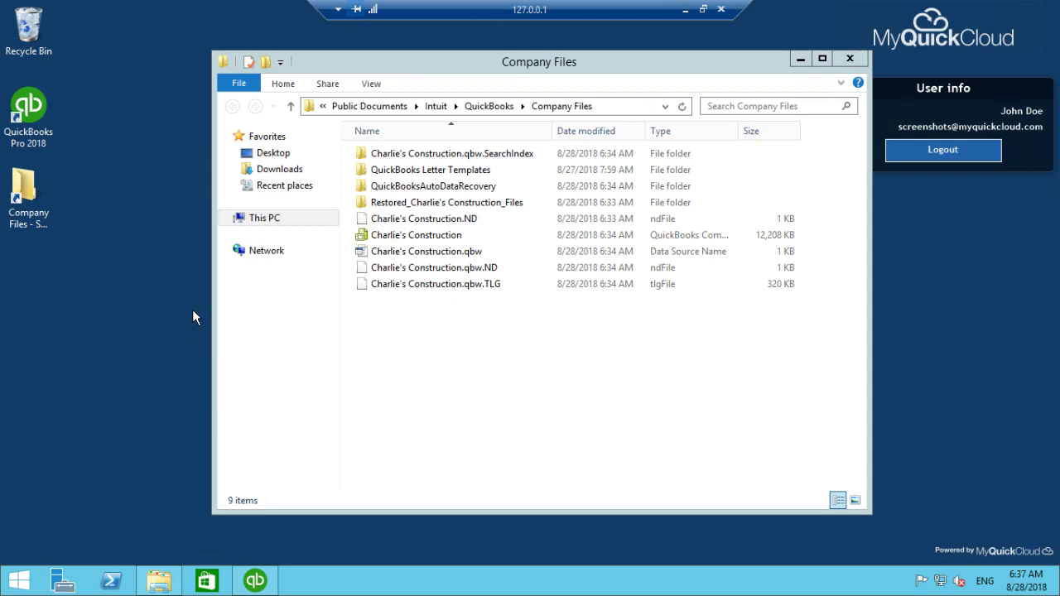
pyautogui.click(683, 11)
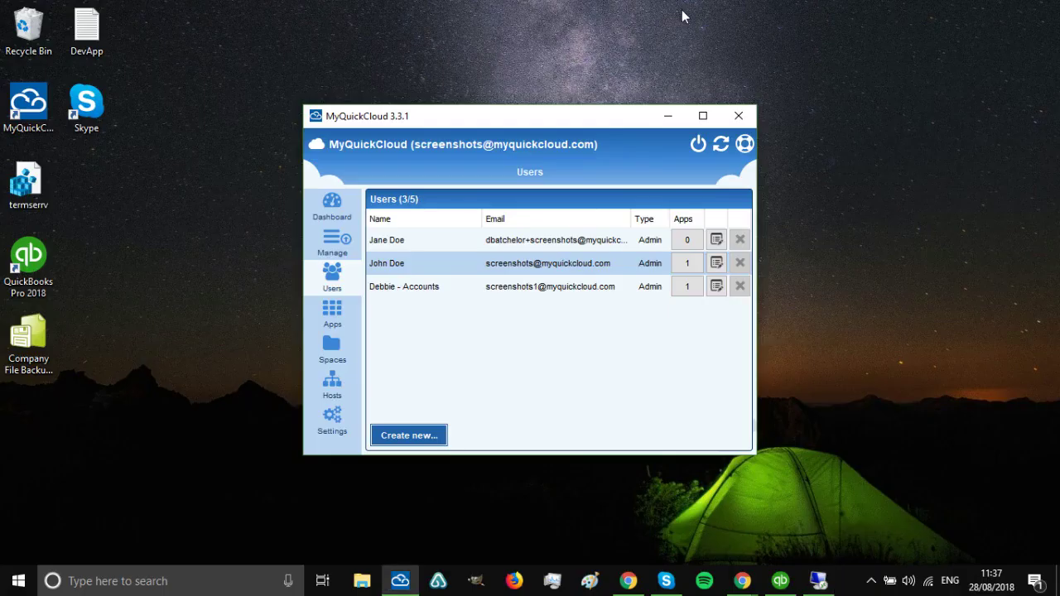
pyautogui.click(325, 219)
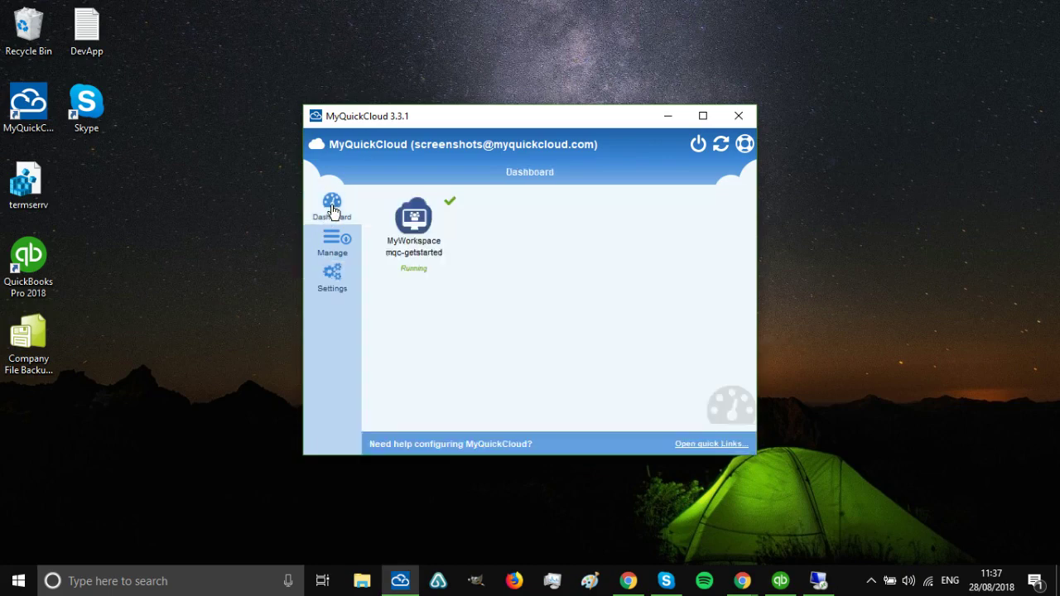
pyautogui.click(581, 84)
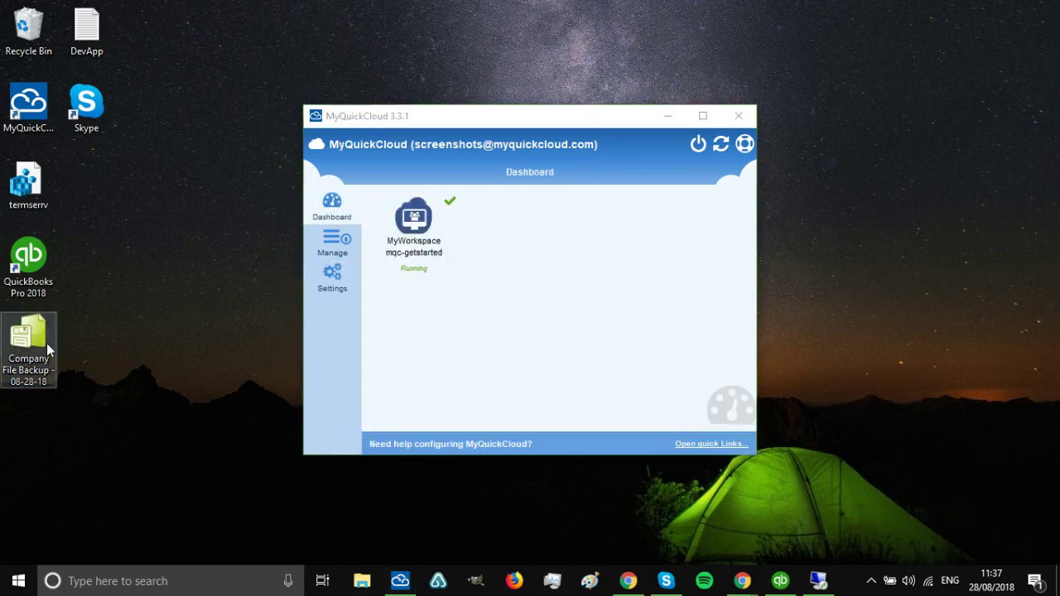
pyautogui.click(24, 377)
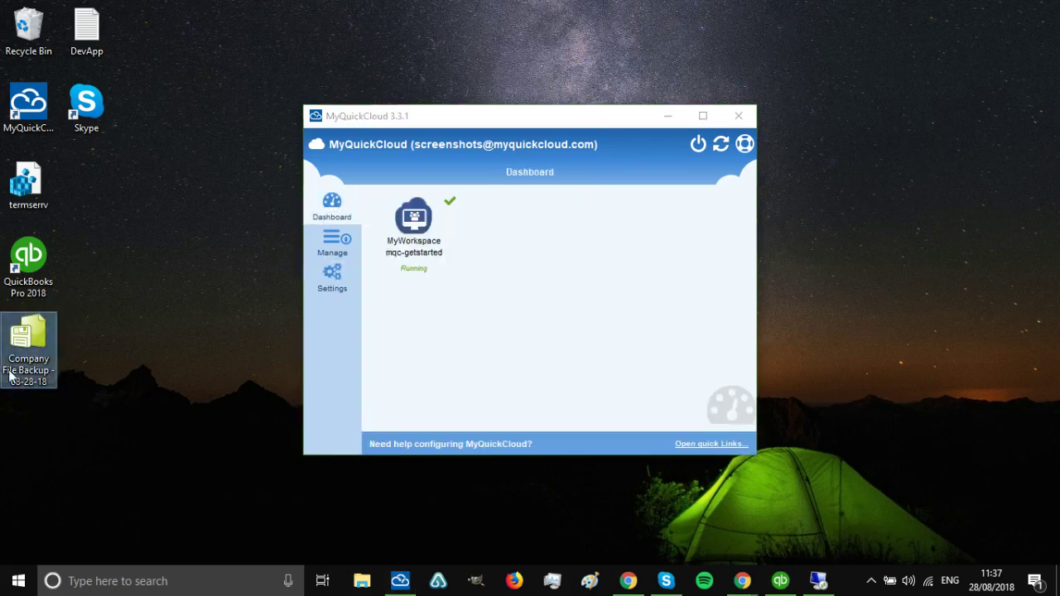
pyautogui.moveTo(38, 338)
pyautogui.press('Delete')
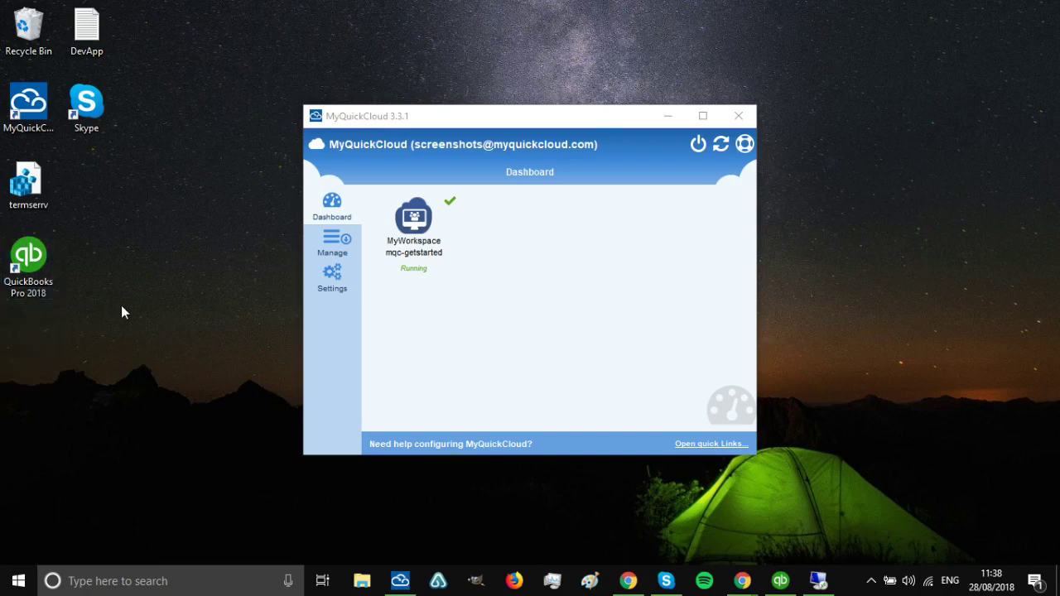
# Switch to the local QuickBooks and start creating a local backup of the Charlie's Construction company file
pyautogui.click(780, 580)
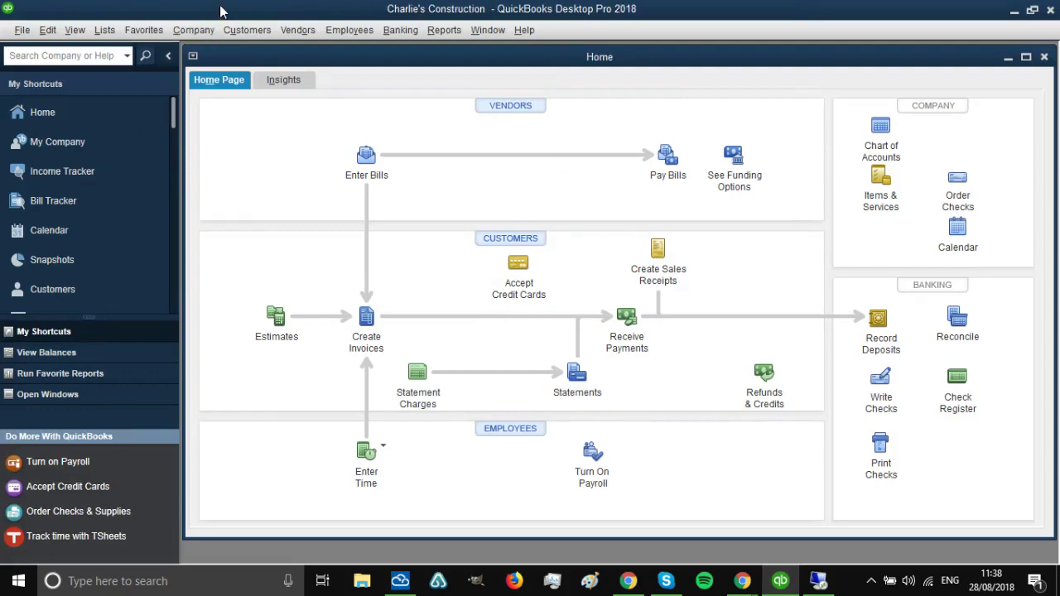
pyautogui.click(818, 581)
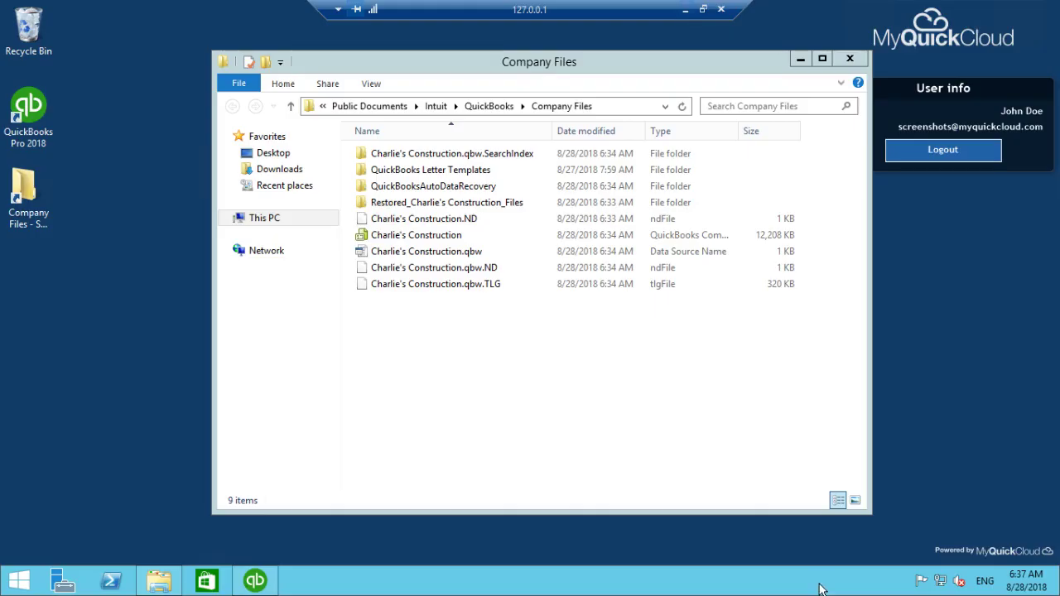
pyautogui.click(685, 9)
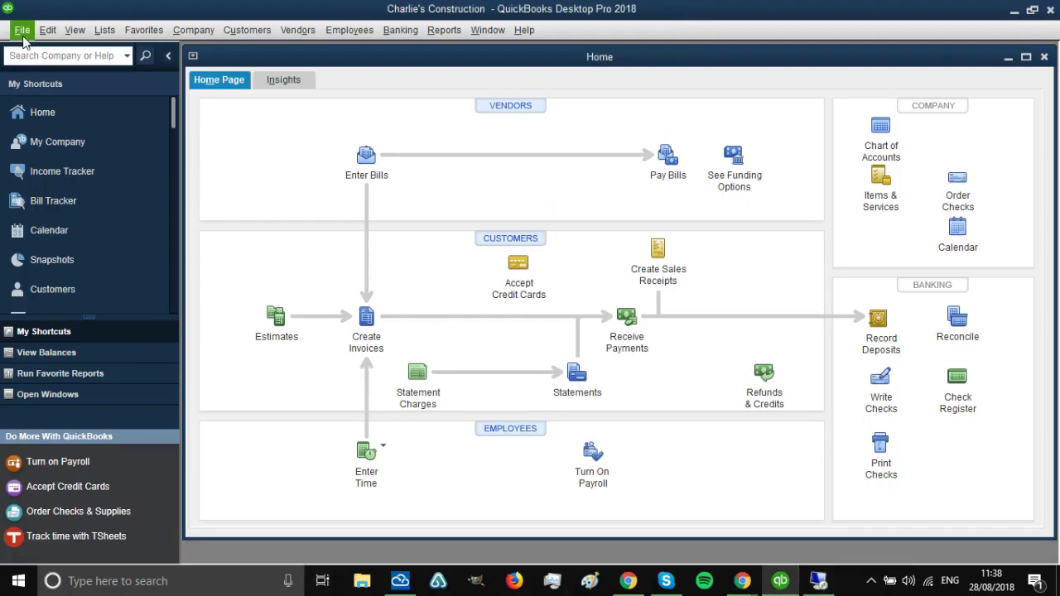
pyautogui.click(23, 33)
pyautogui.moveTo(118, 105)
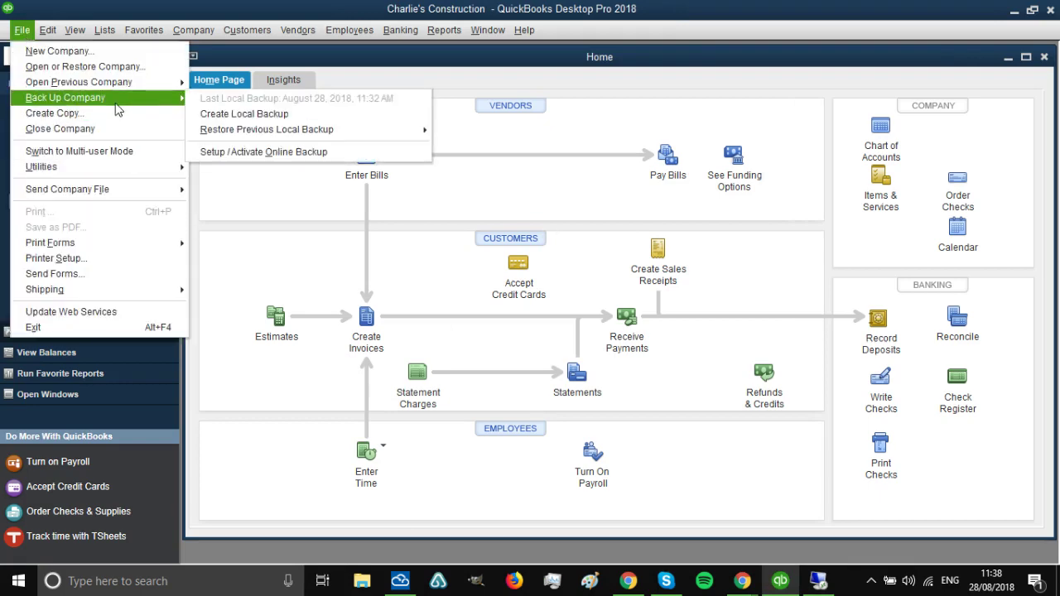
pyautogui.click(370, 113)
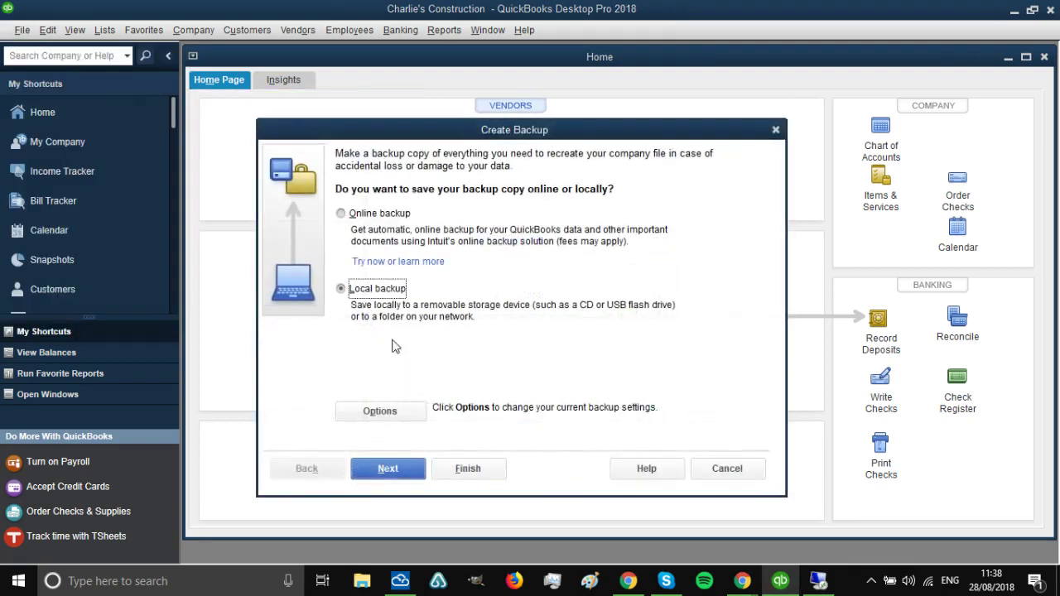
pyautogui.click(405, 469)
pyautogui.click(405, 469)
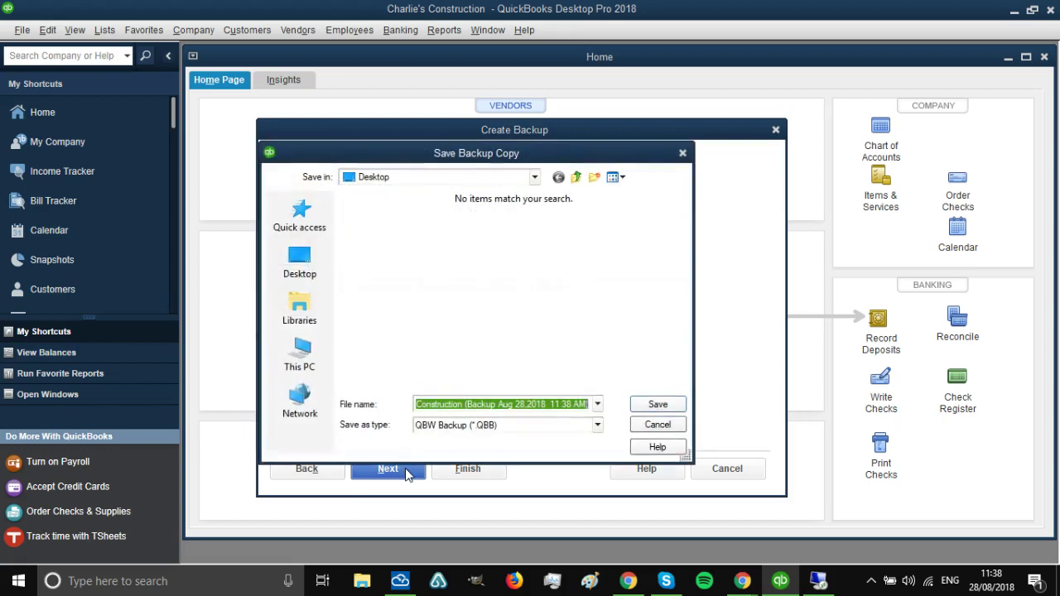
# Save the backup in the Documents library under the suggested file name, keeping the location on the same drive
pyautogui.click(299, 308)
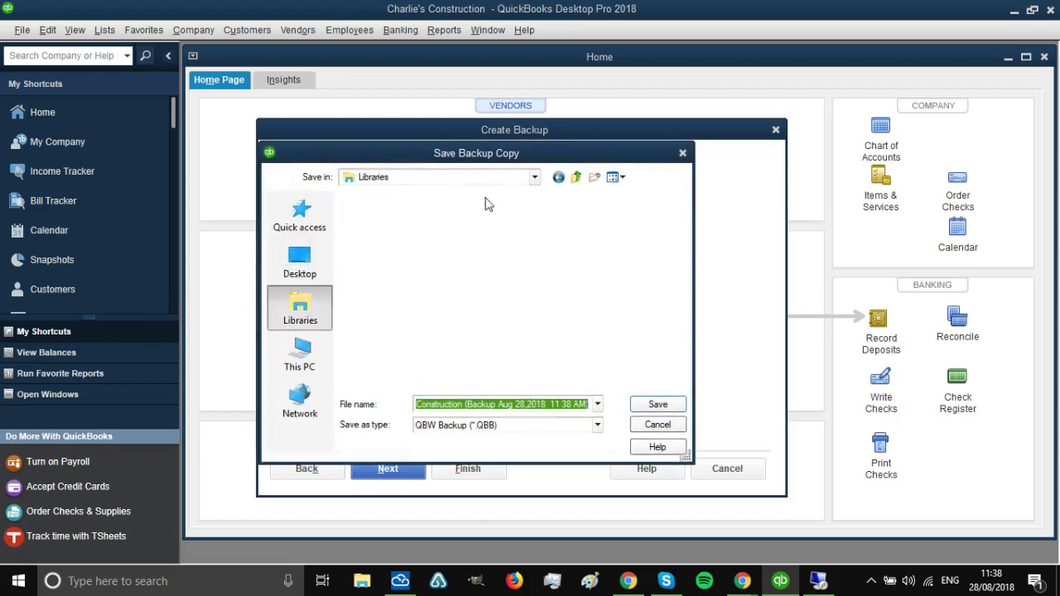
pyautogui.click(551, 217)
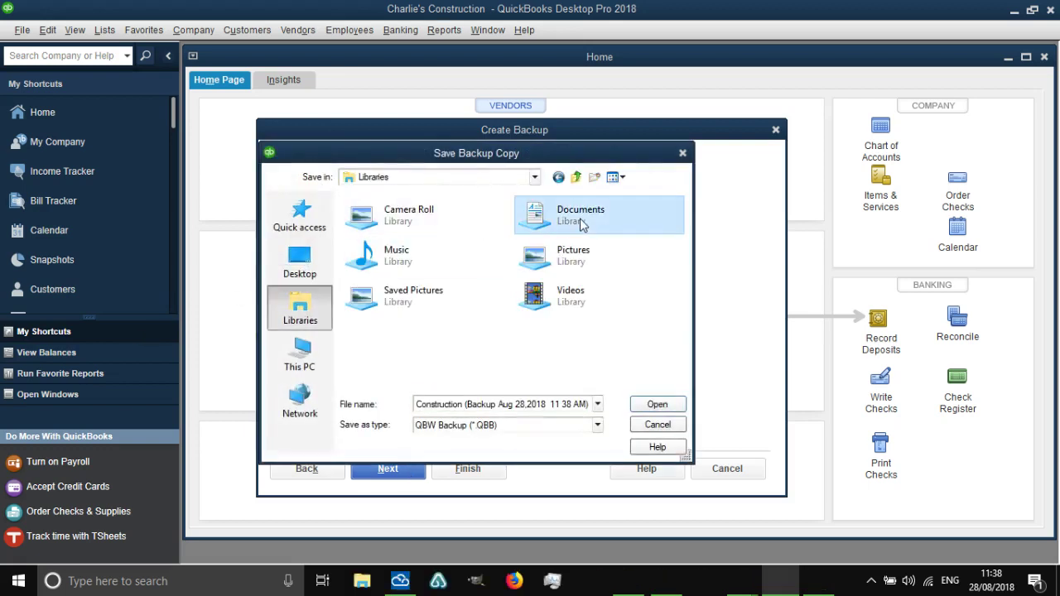
pyautogui.doubleClick(595, 223)
pyautogui.click(652, 408)
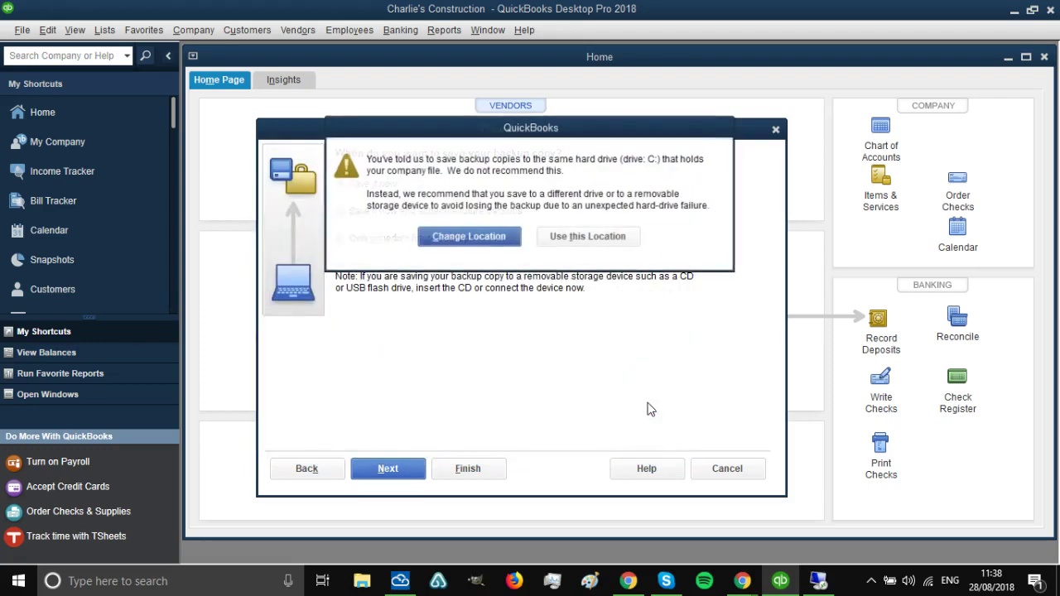
pyautogui.click(572, 240)
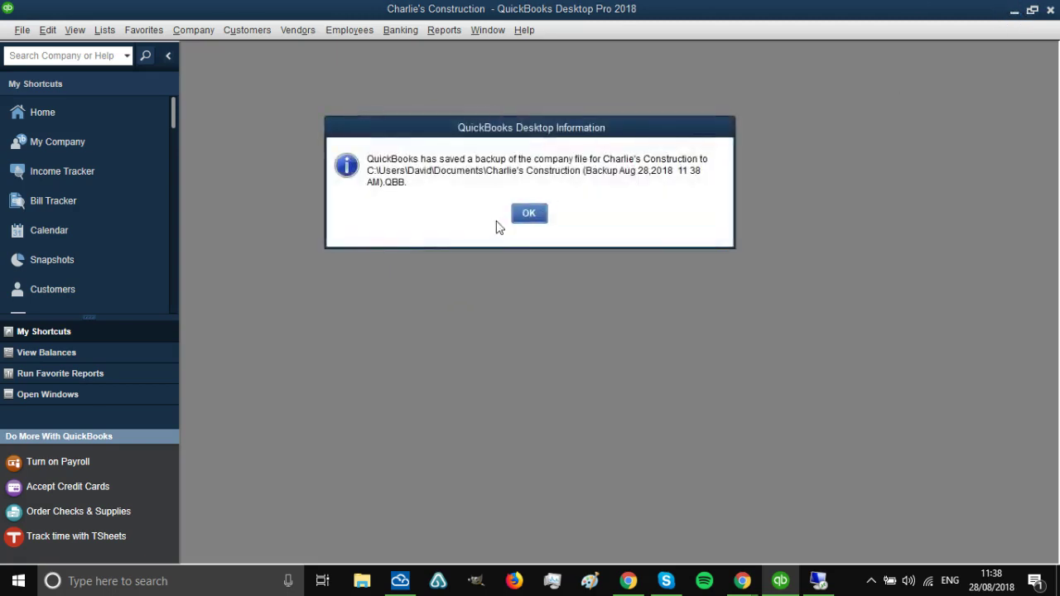
pyautogui.click(543, 214)
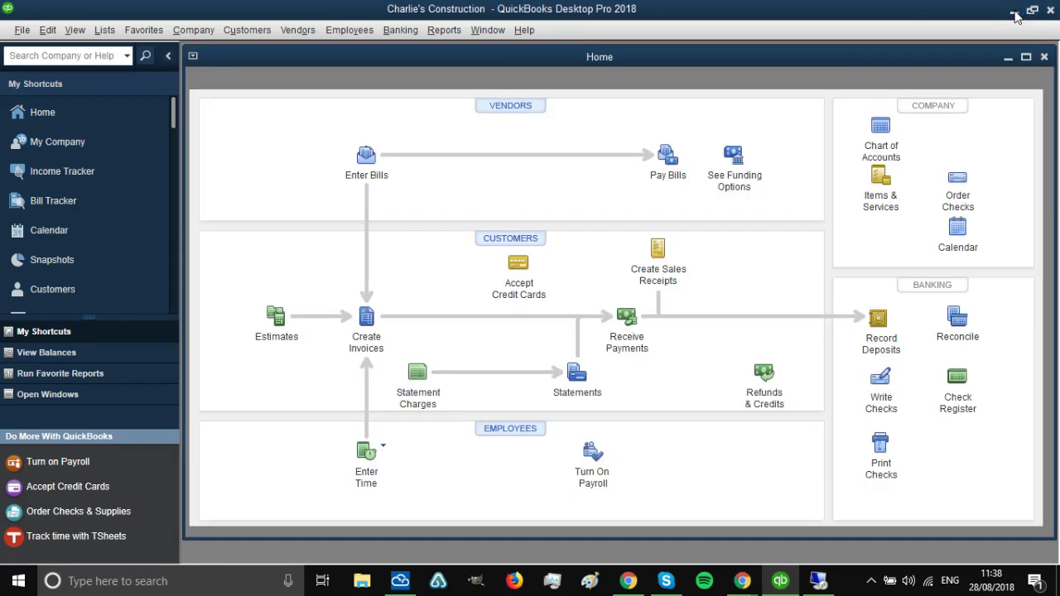
# Close the Home window and examine the list of previous local backups available for restoring
pyautogui.click(1046, 57)
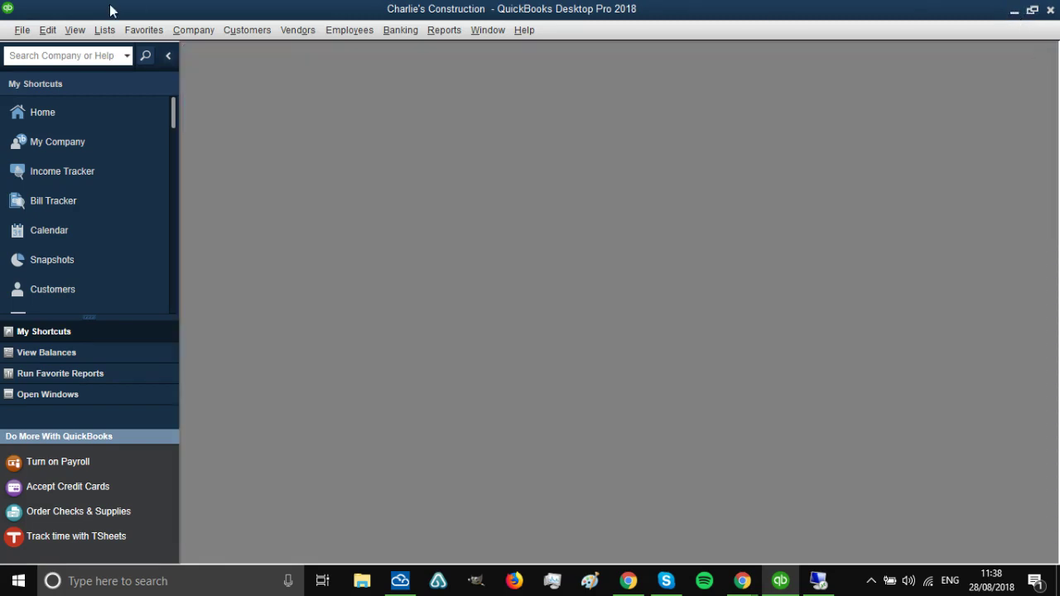
pyautogui.click(21, 30)
pyautogui.moveTo(100, 191)
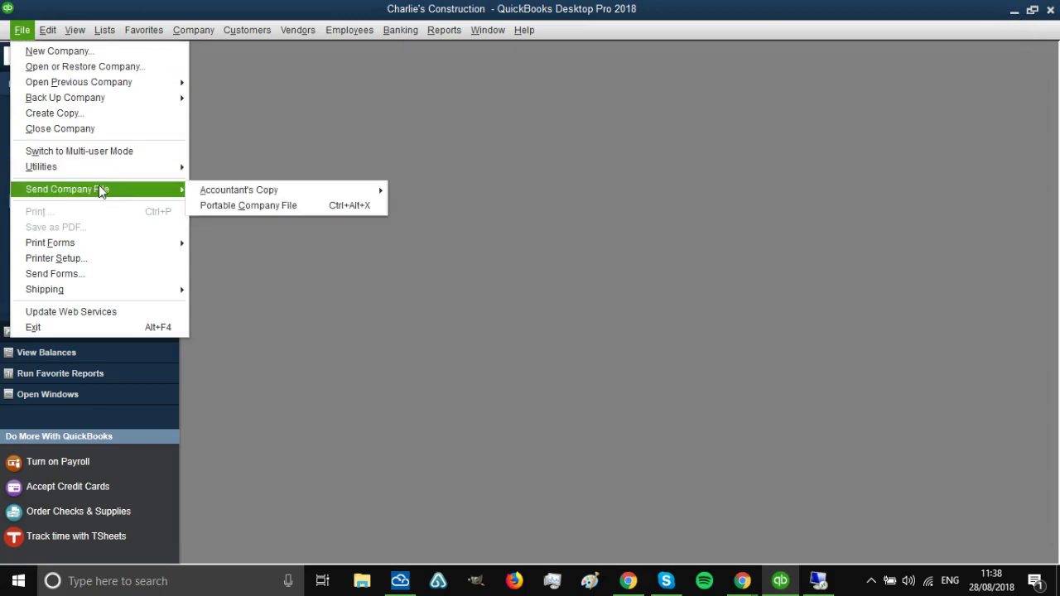
pyautogui.moveTo(99, 98)
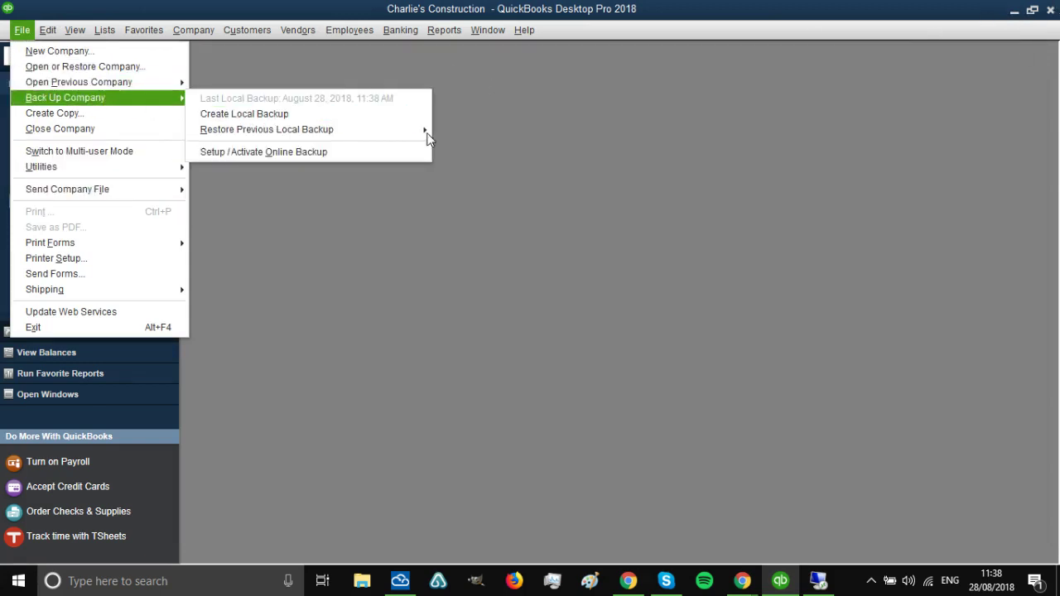
pyautogui.moveTo(337, 136)
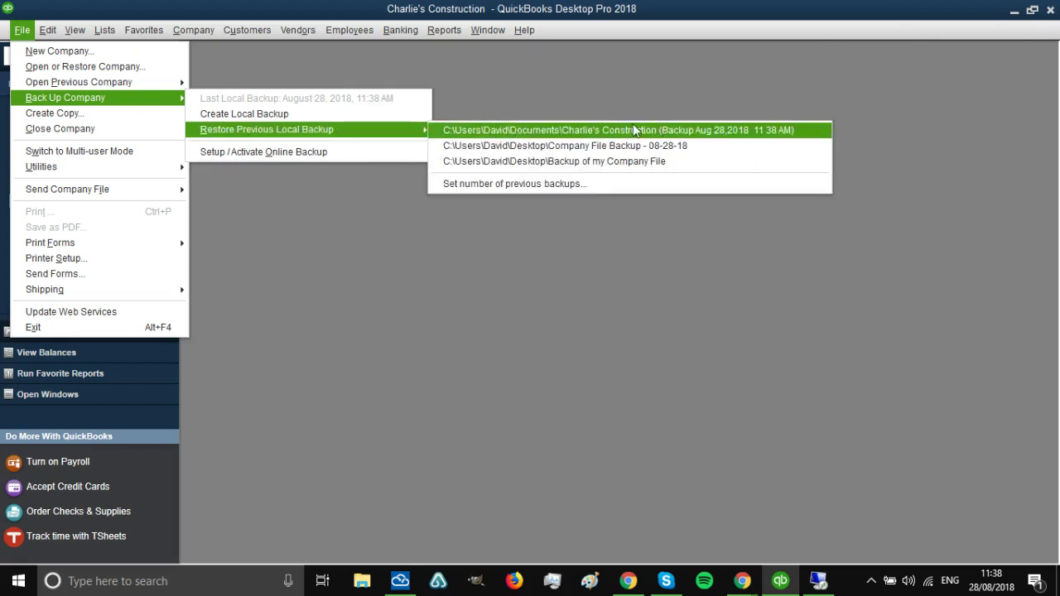
pyautogui.click(1016, 17)
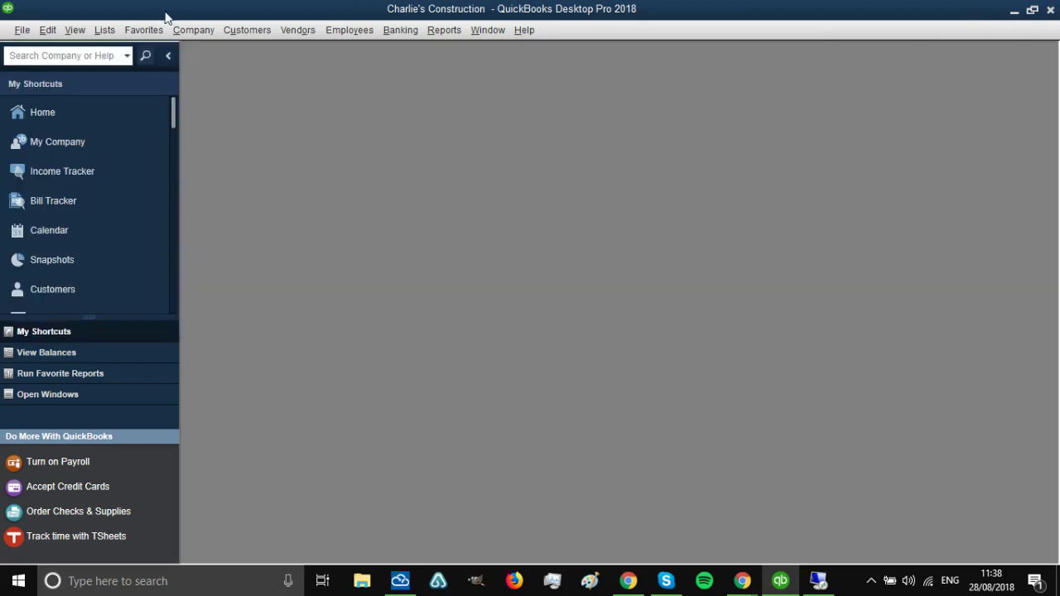
# Close the Charlie's Construction company in the local QuickBooks
pyautogui.click(29, 31)
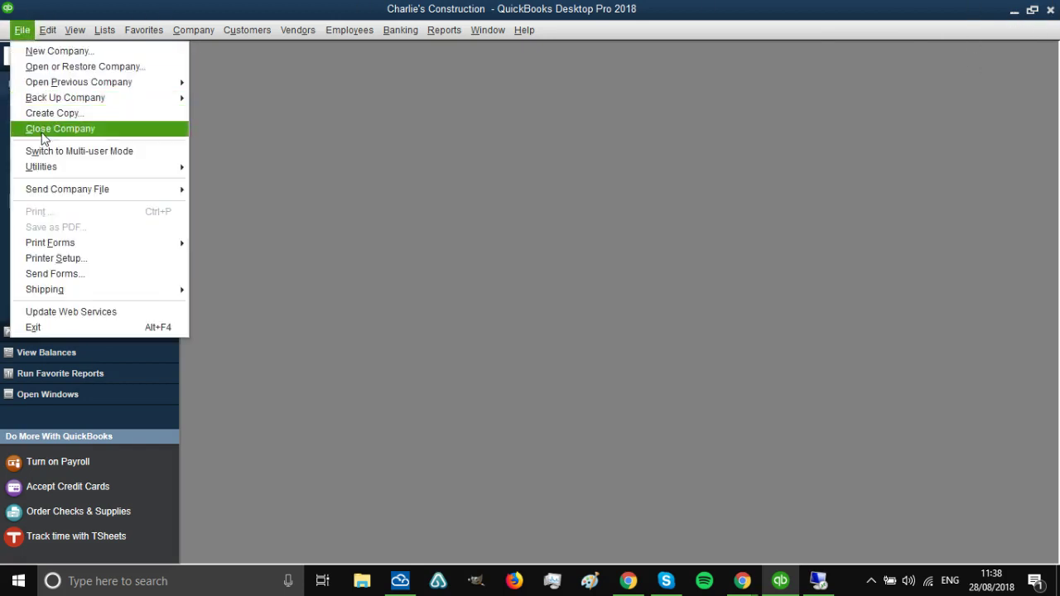
pyautogui.click(312, 174)
pyautogui.click(168, 56)
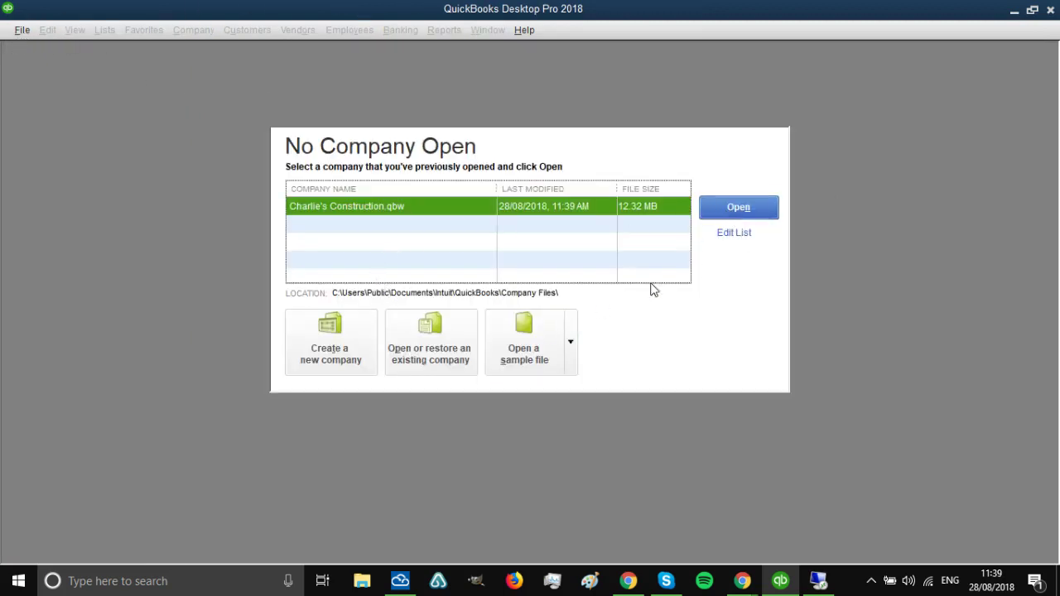
# Hide Charlie's Construction.qbw from the local list of previously opened companies and switch back to the remote desktop session
pyautogui.click(732, 234)
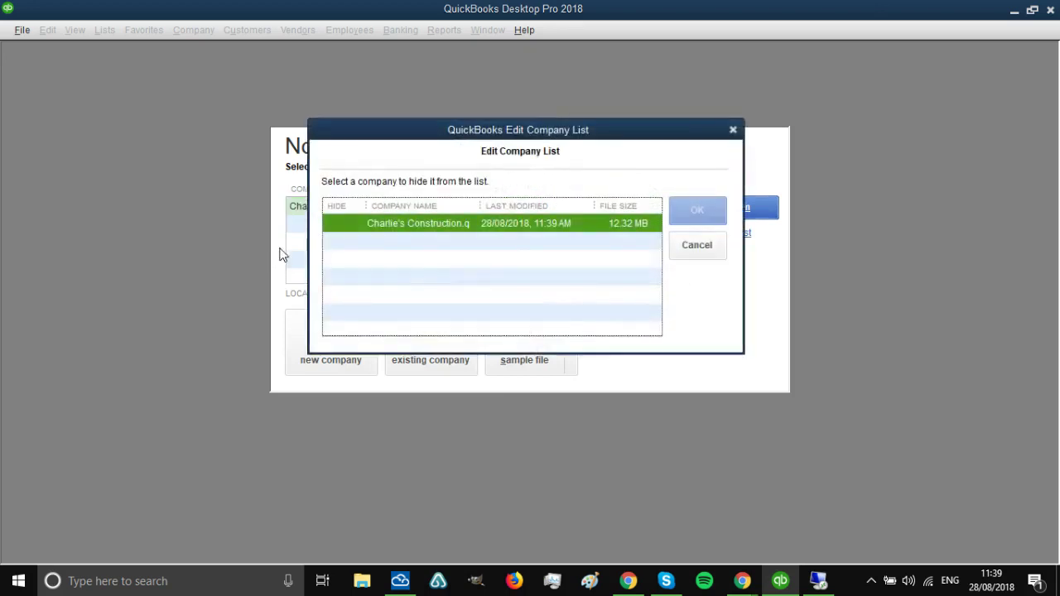
pyautogui.click(340, 225)
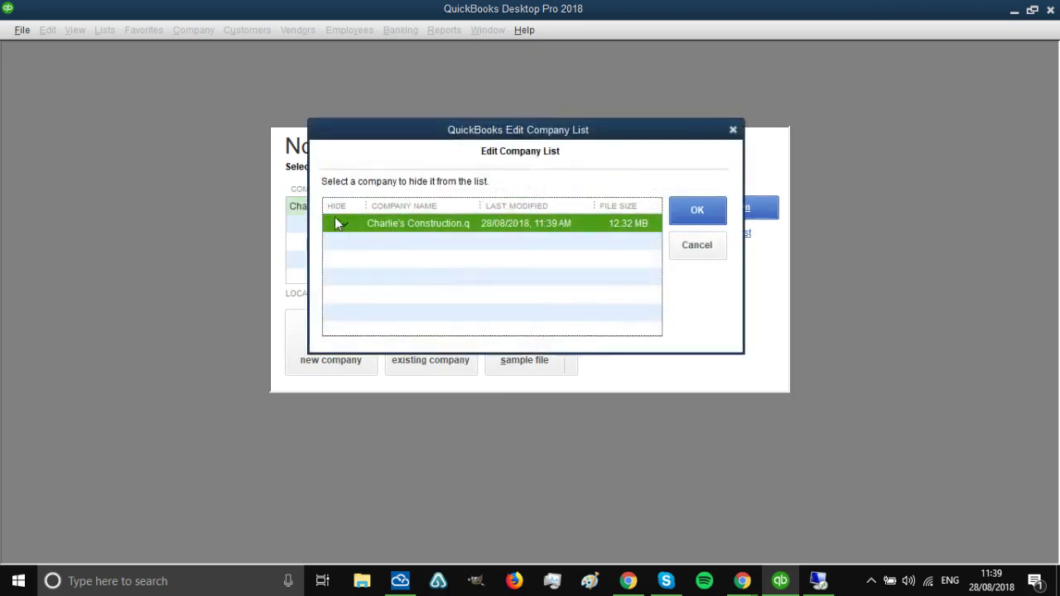
pyautogui.click(700, 210)
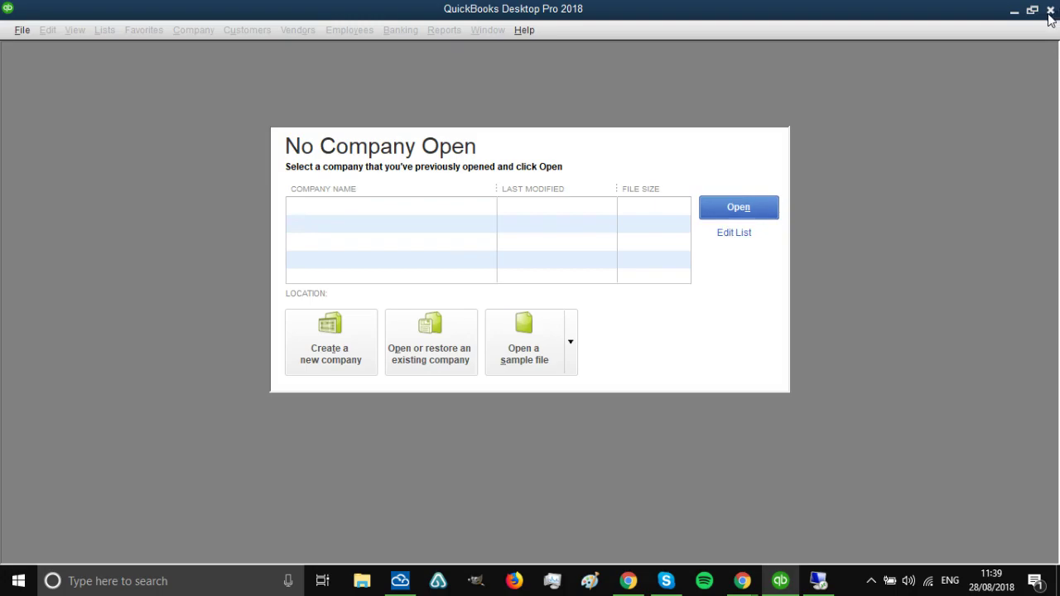
pyautogui.click(816, 581)
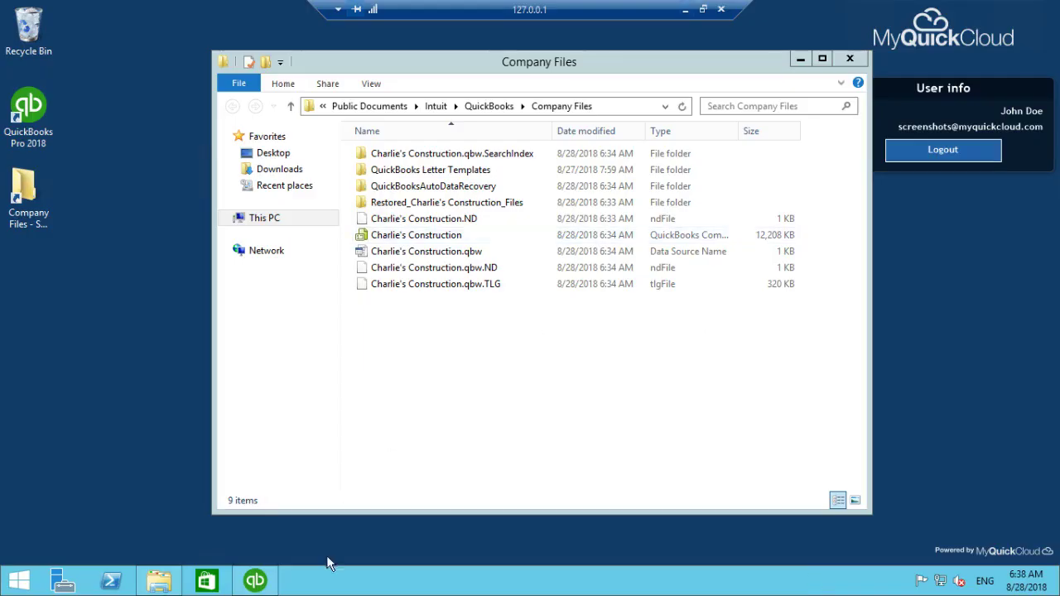
# Minimize the remote session and the local QuickBooks, and show This PC in a local File Explorer window
pyautogui.click(255, 581)
pyautogui.click(685, 9)
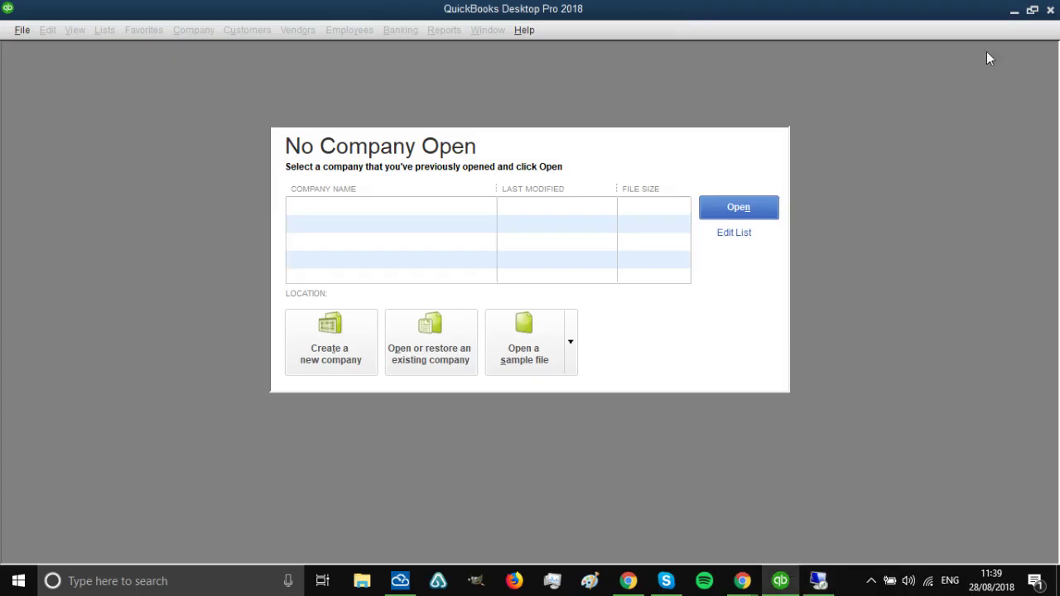
pyautogui.click(1013, 15)
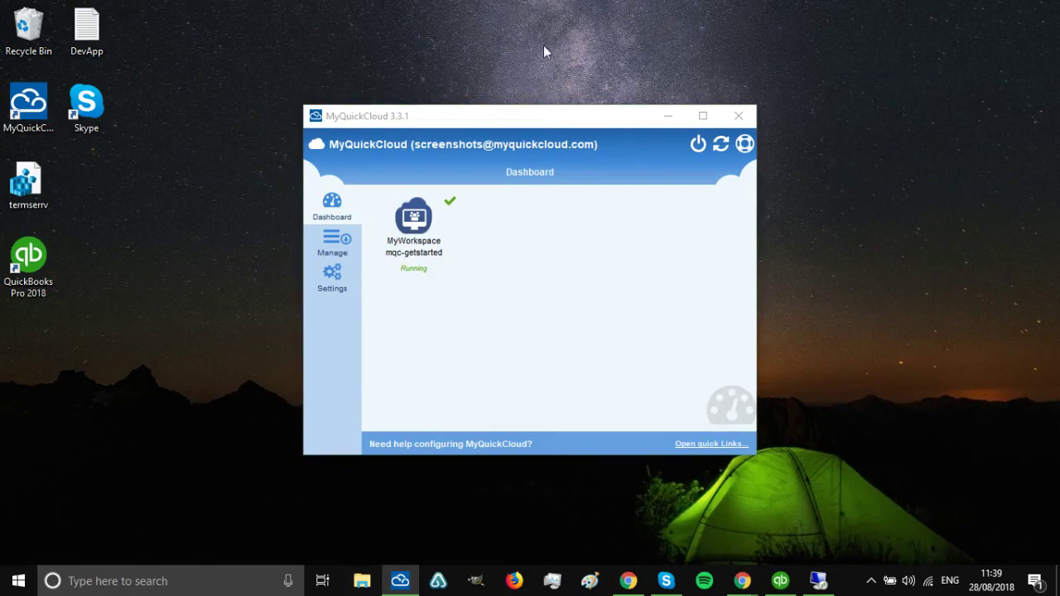
pyautogui.press('super+e')
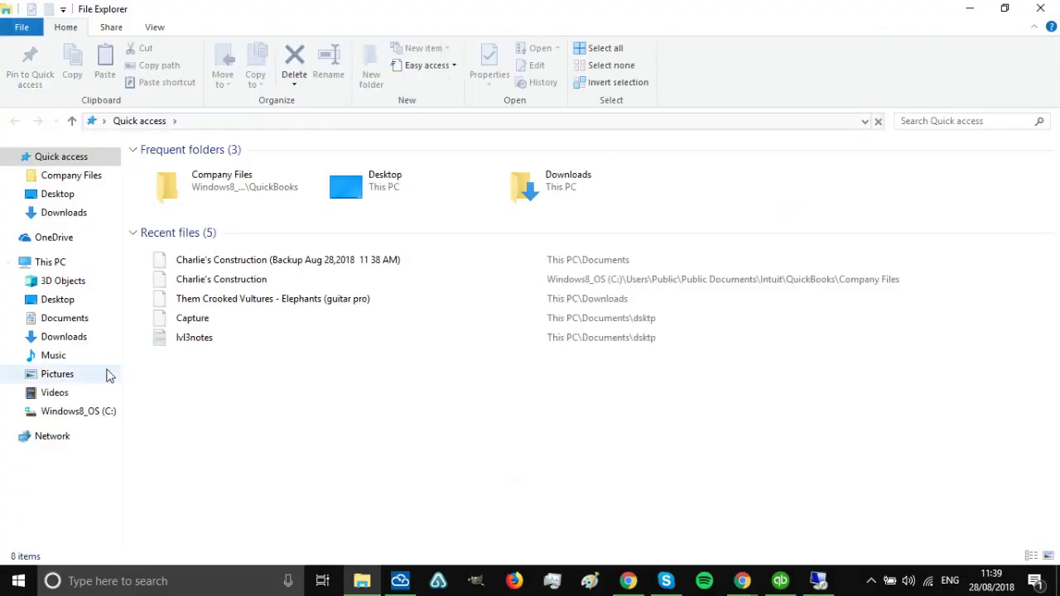
pyautogui.click(66, 414)
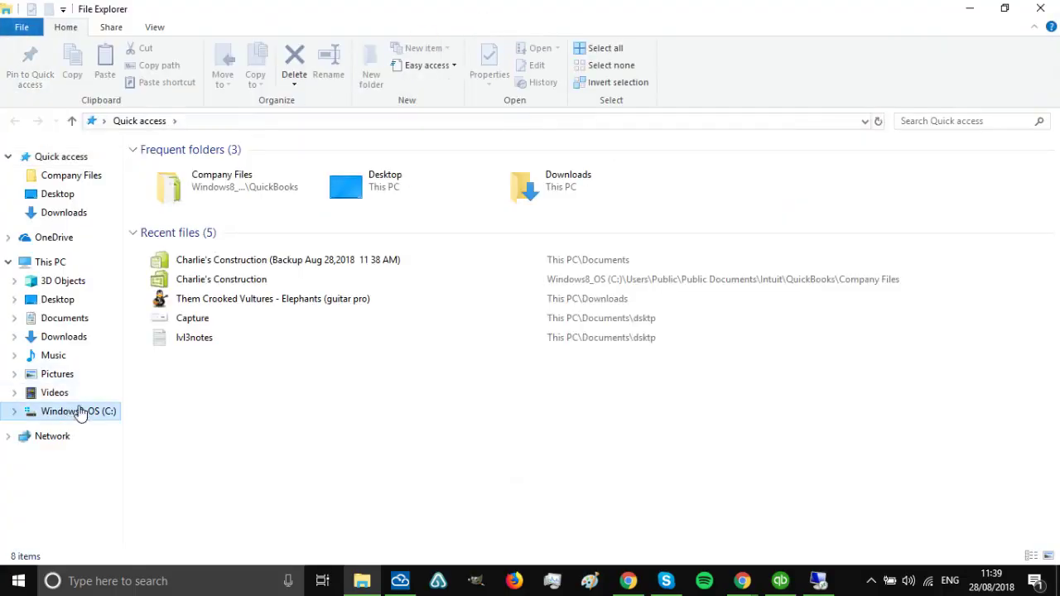
pyautogui.click(130, 121)
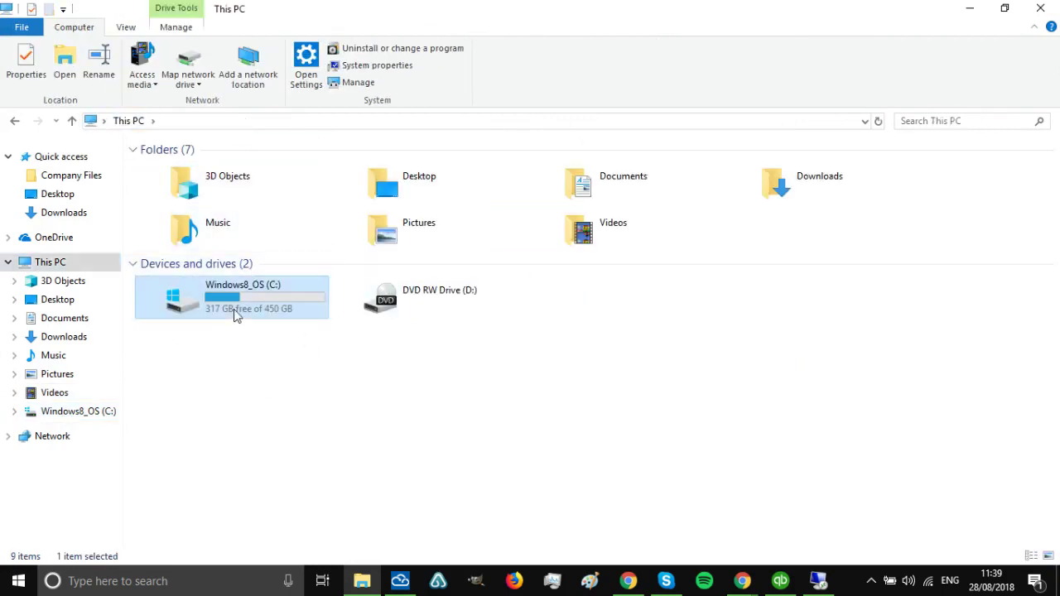
# Open the local folder C:\Users\Public\Public Documents\Intuit\QuickBooks\Company Files and locate the Charlie's Construction company file
pyautogui.doubleClick(233, 310)
pyautogui.doubleClick(178, 399)
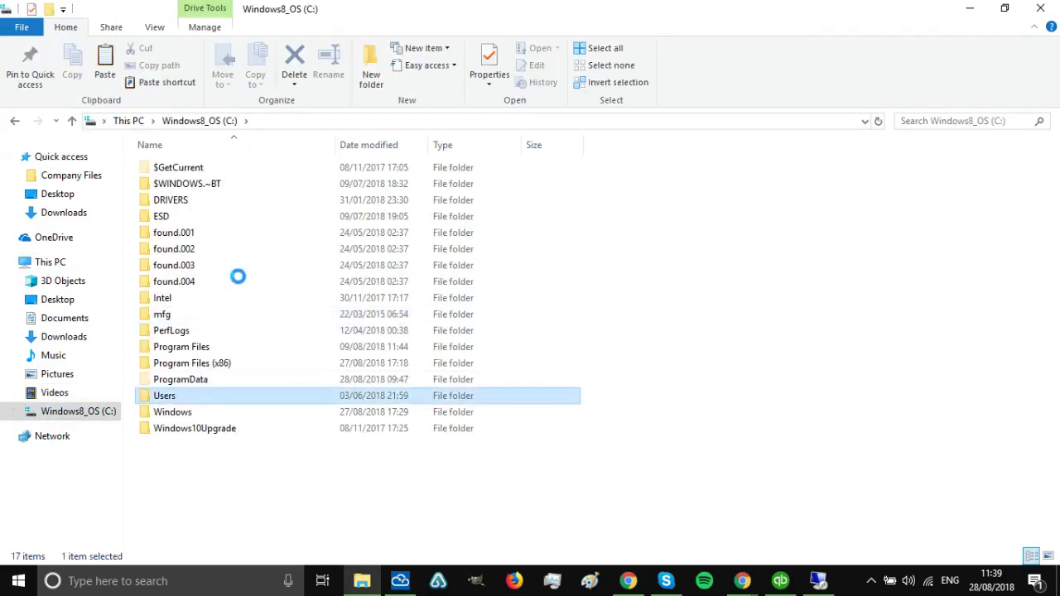
pyautogui.doubleClick(175, 250)
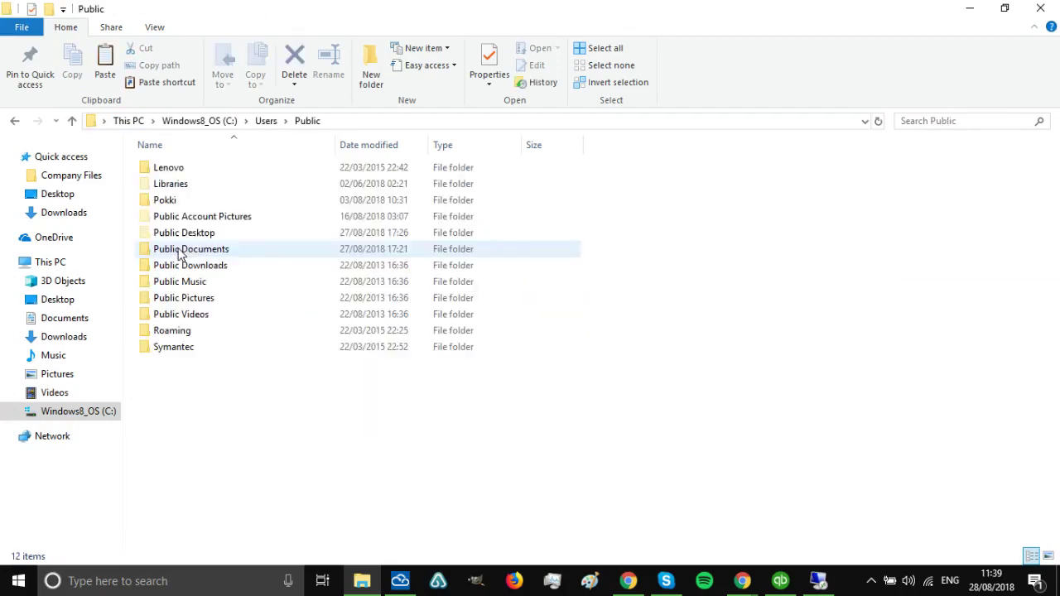
pyautogui.doubleClick(225, 248)
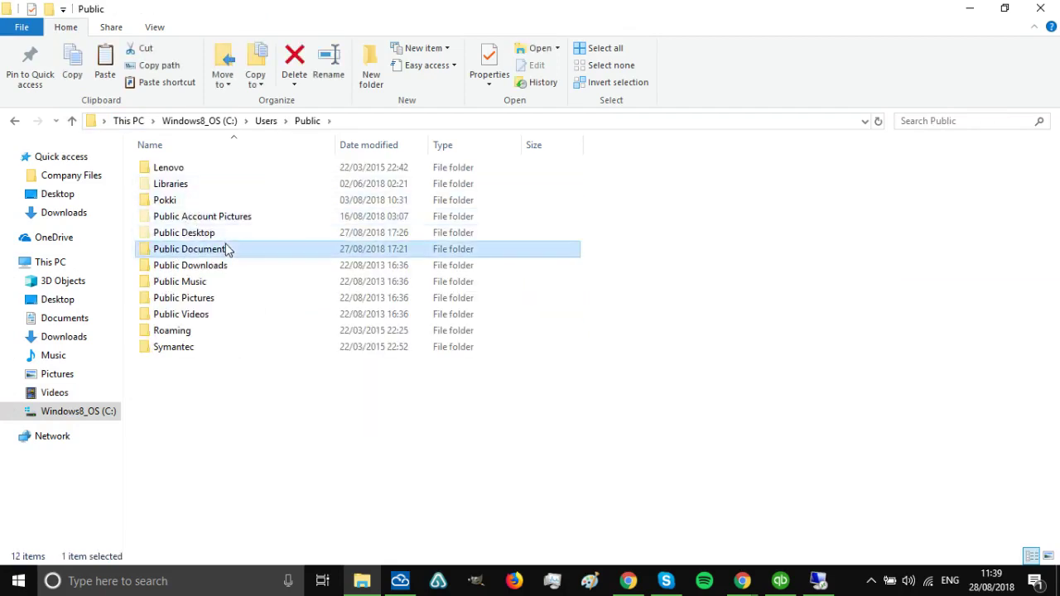
pyautogui.doubleClick(190, 171)
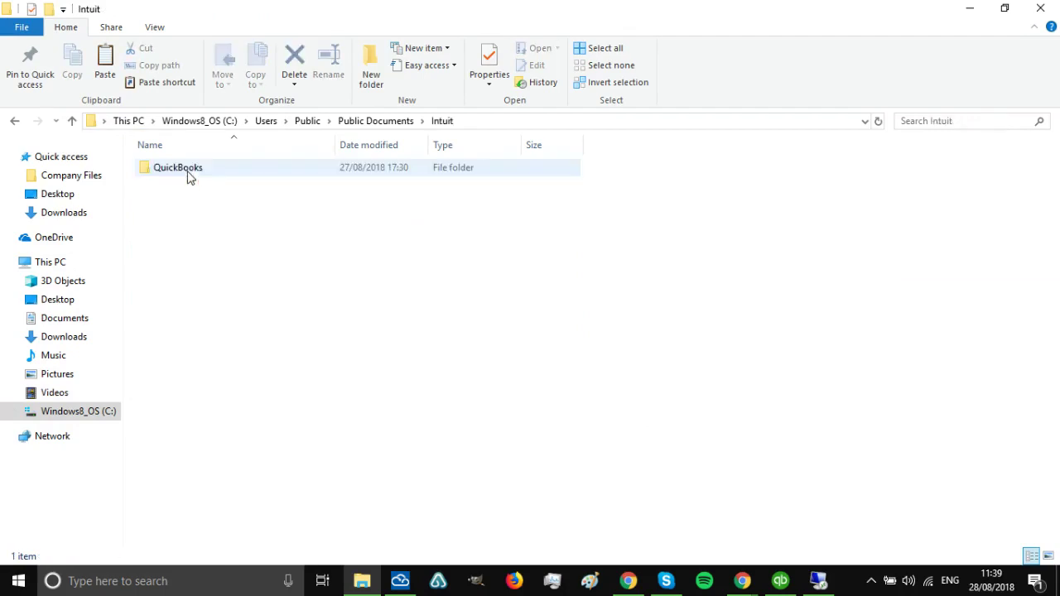
pyautogui.doubleClick(191, 170)
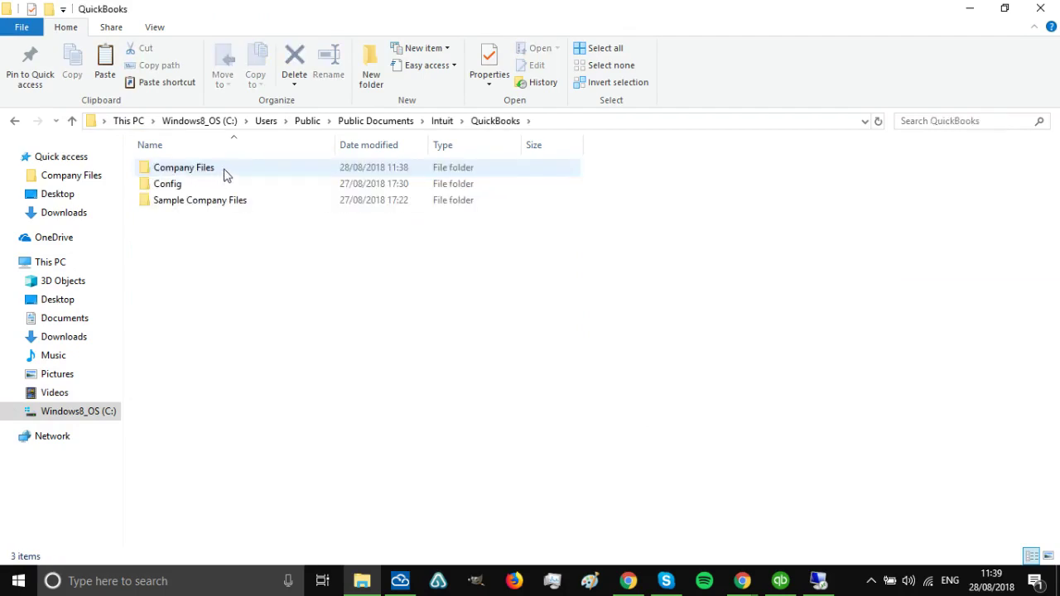
pyautogui.doubleClick(225, 174)
pyautogui.click(180, 217)
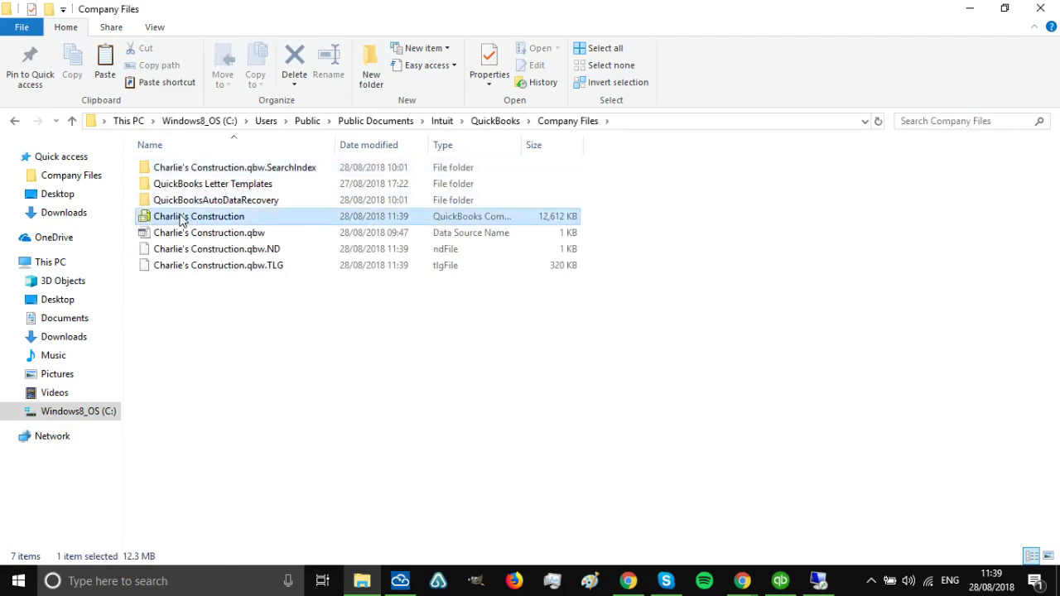
pyautogui.click(575, 374)
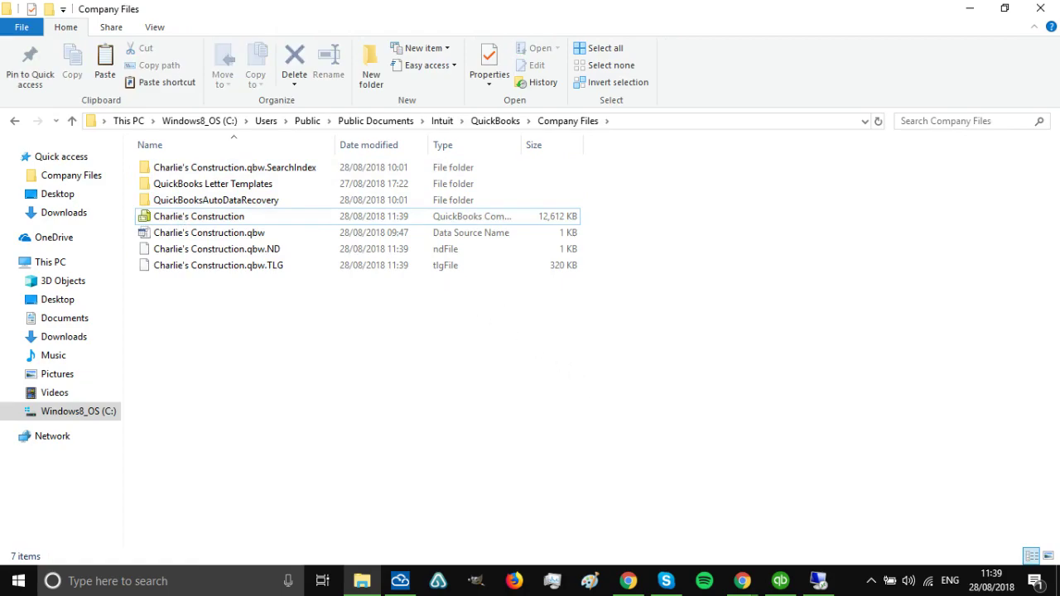
# Switch to the remote session, check the Charlie's Construction company file in its Company Files folder, and return to the local folder
pyautogui.click(817, 583)
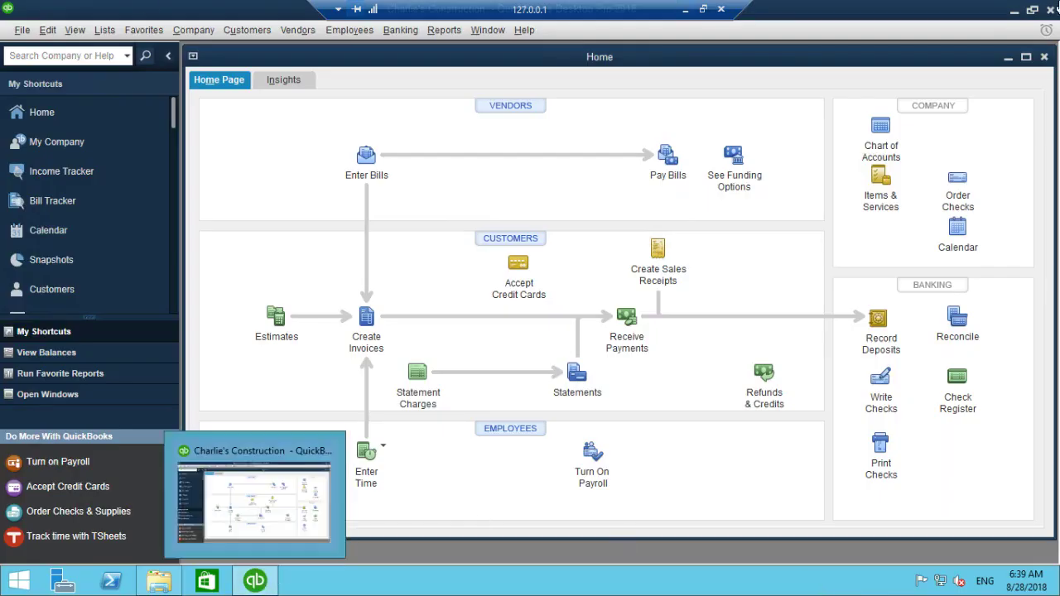
pyautogui.click(1014, 11)
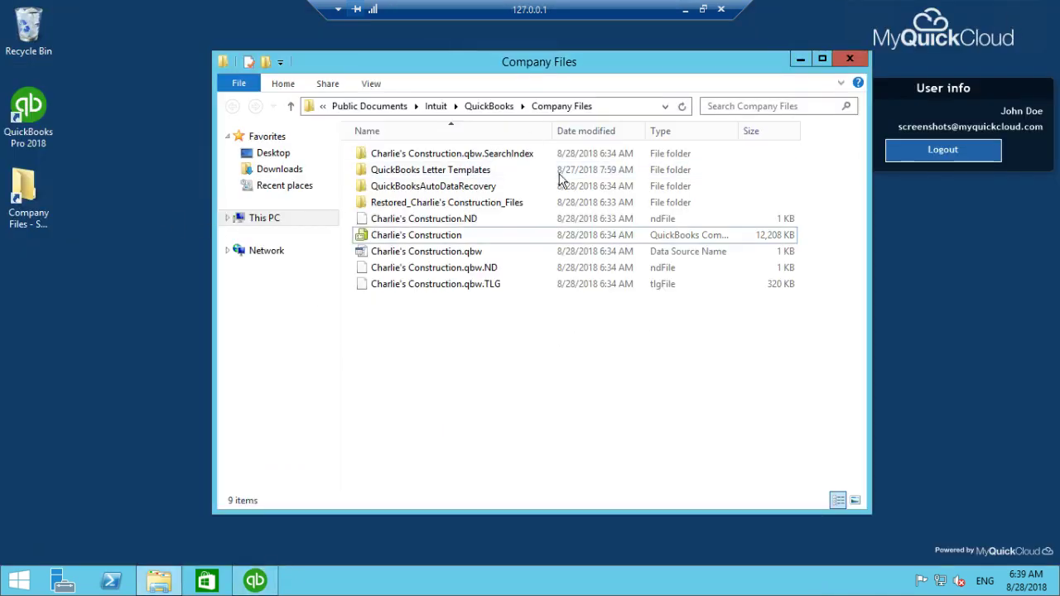
pyautogui.click(603, 238)
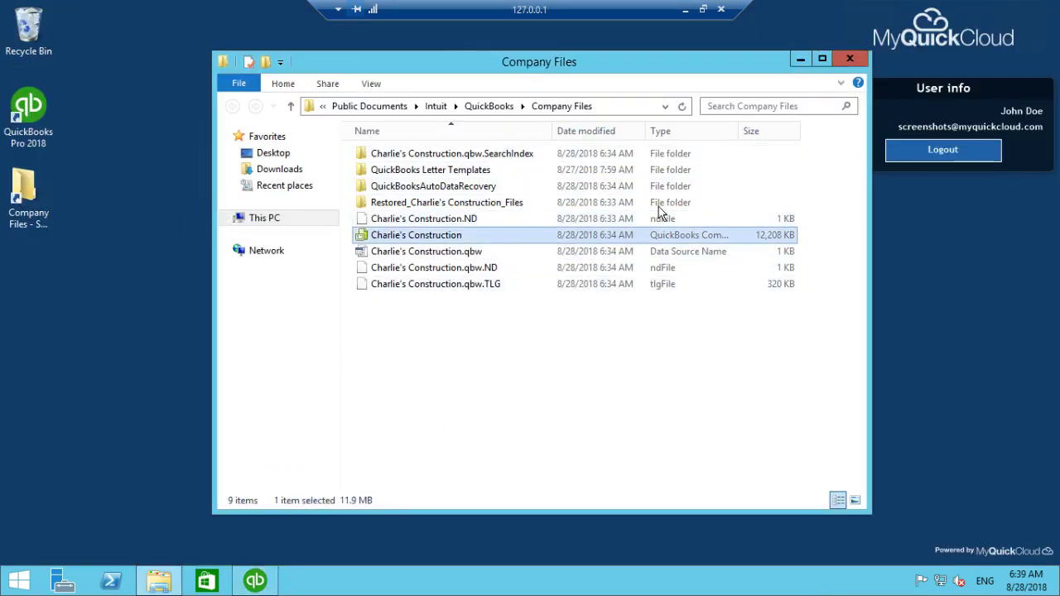
pyautogui.click(686, 15)
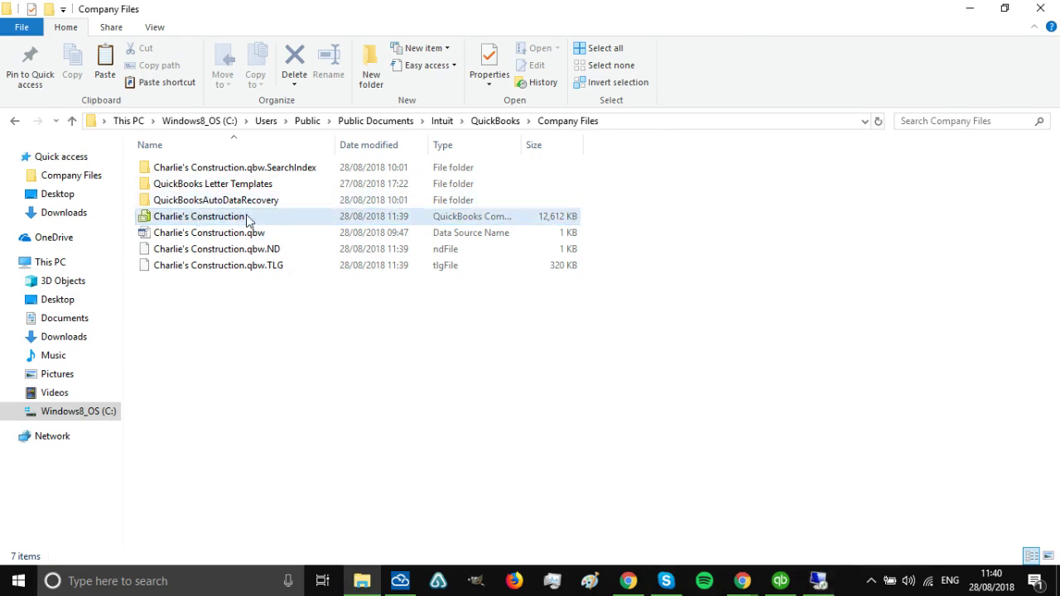
# Create a folder named Archive inside the local Company Files folder
pyautogui.click(236, 219)
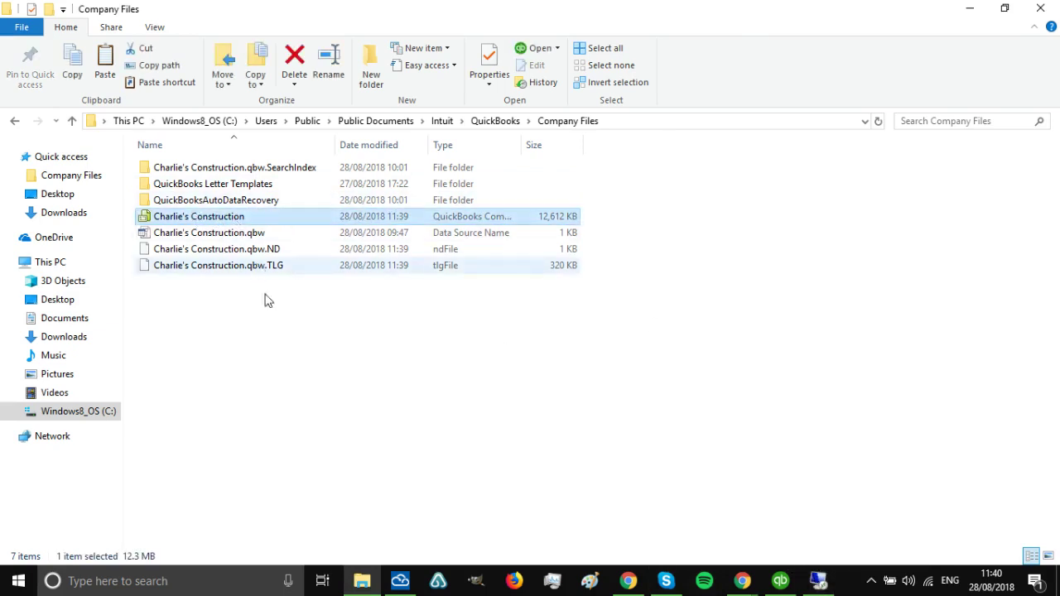
pyautogui.click(373, 64)
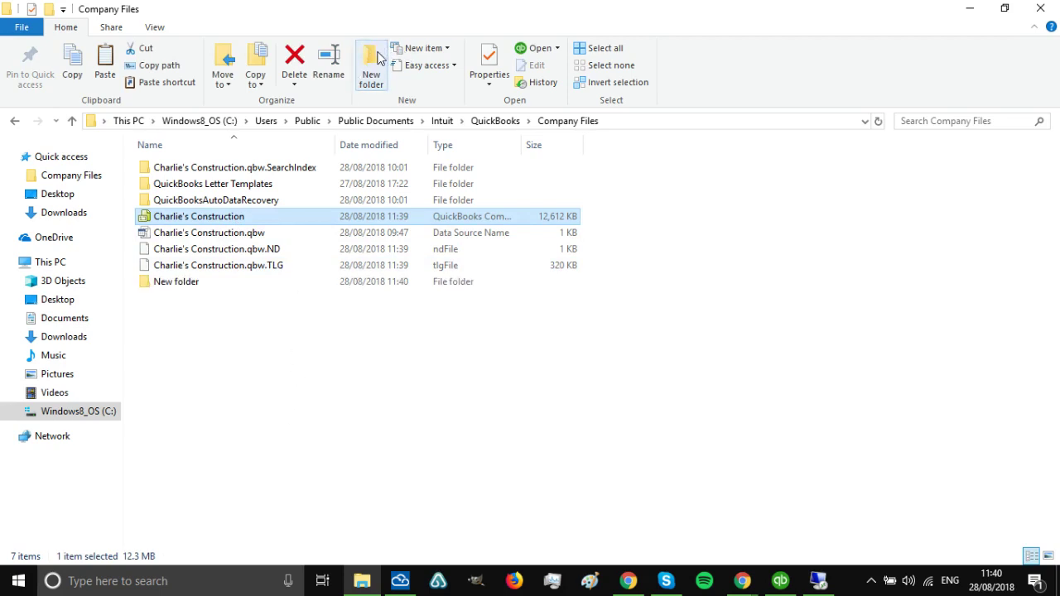
pyautogui.write('Archiv')
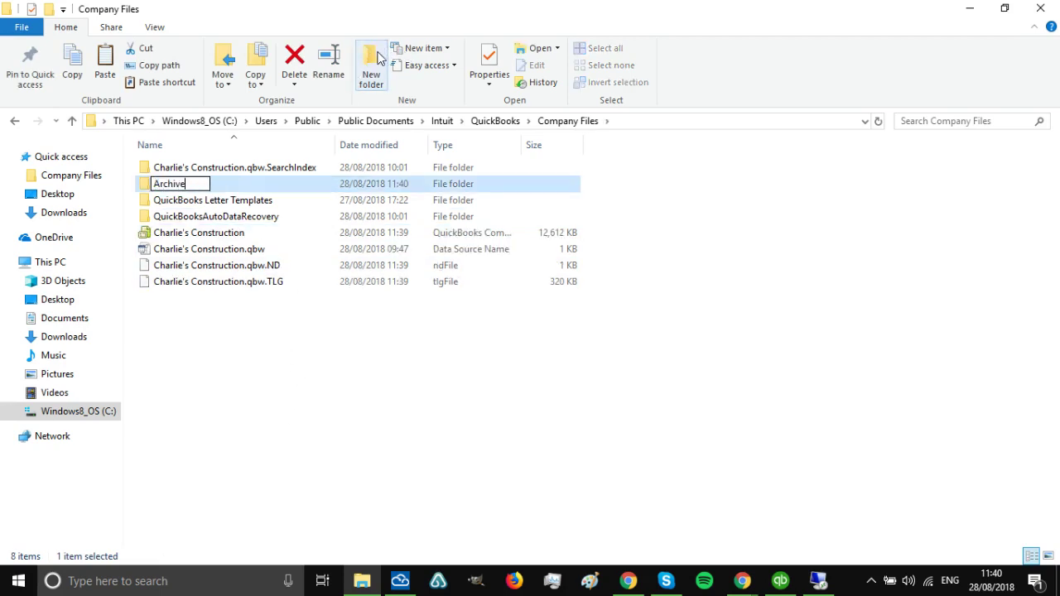
pyautogui.write('e')
pyautogui.press('Return')
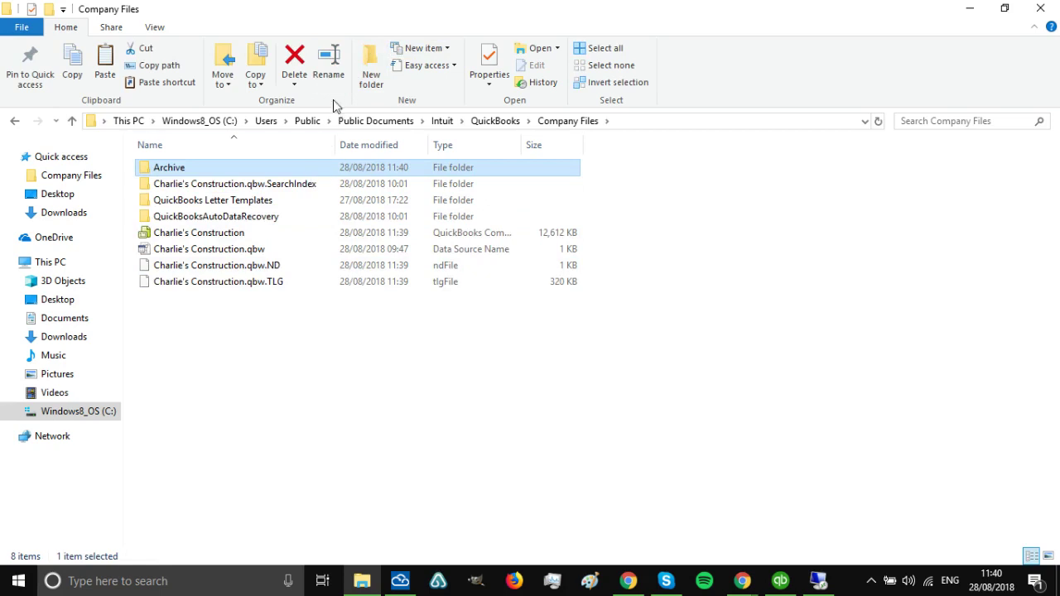
# Move the SearchIndex and QuickBooksAutoDataRecovery folders and all four Charlie's Construction files into Archive, skipping items not found, and refresh the folder
pyautogui.click(230, 189)
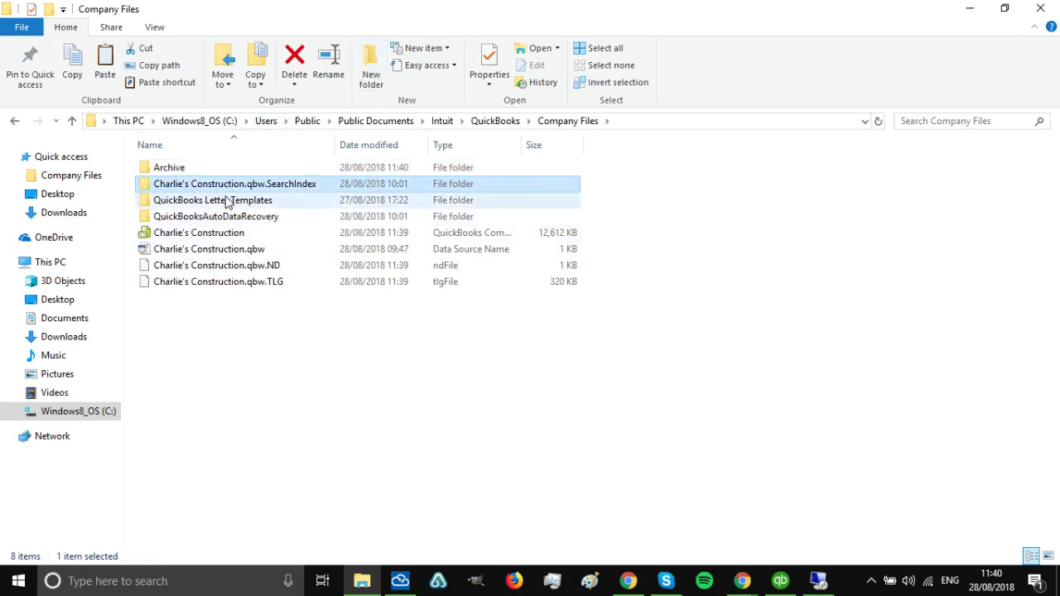
pyautogui.keyDown('ctrl'); pyautogui.click(220, 217); pyautogui.keyUp('ctrl')
pyautogui.keyDown('ctrl'); pyautogui.click(222, 233); pyautogui.keyUp('ctrl')
pyautogui.keyDown('ctrl'); pyautogui.click(223, 248); pyautogui.keyUp('ctrl')
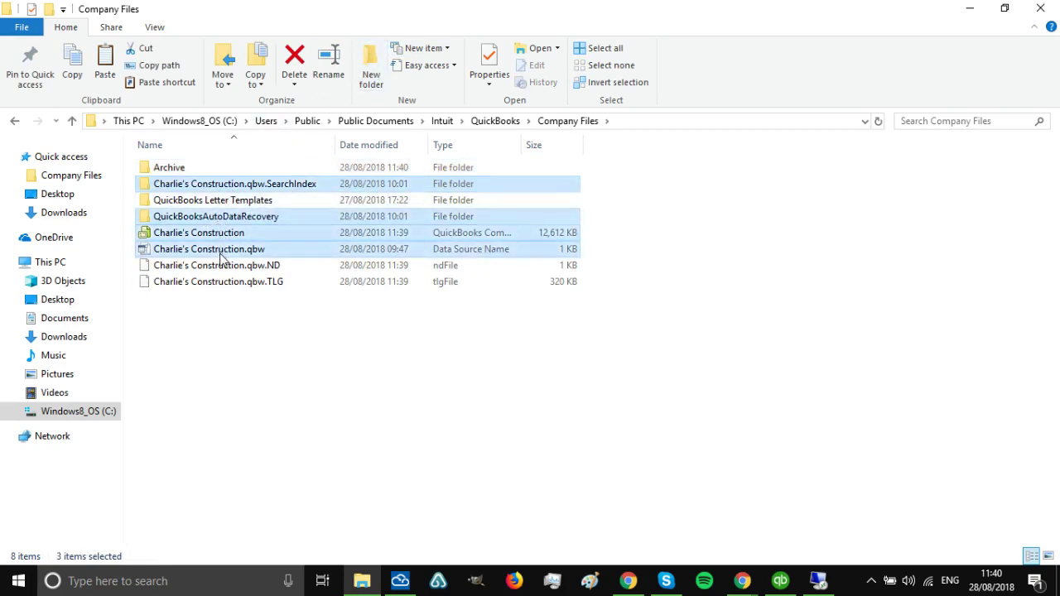
pyautogui.keyDown('ctrl'); pyautogui.click(224, 265); pyautogui.keyUp('ctrl')
pyautogui.keyDown('ctrl'); pyautogui.click(226, 282); pyautogui.keyUp('ctrl')
pyautogui.moveTo(230, 236); pyautogui.dragTo(208, 172)
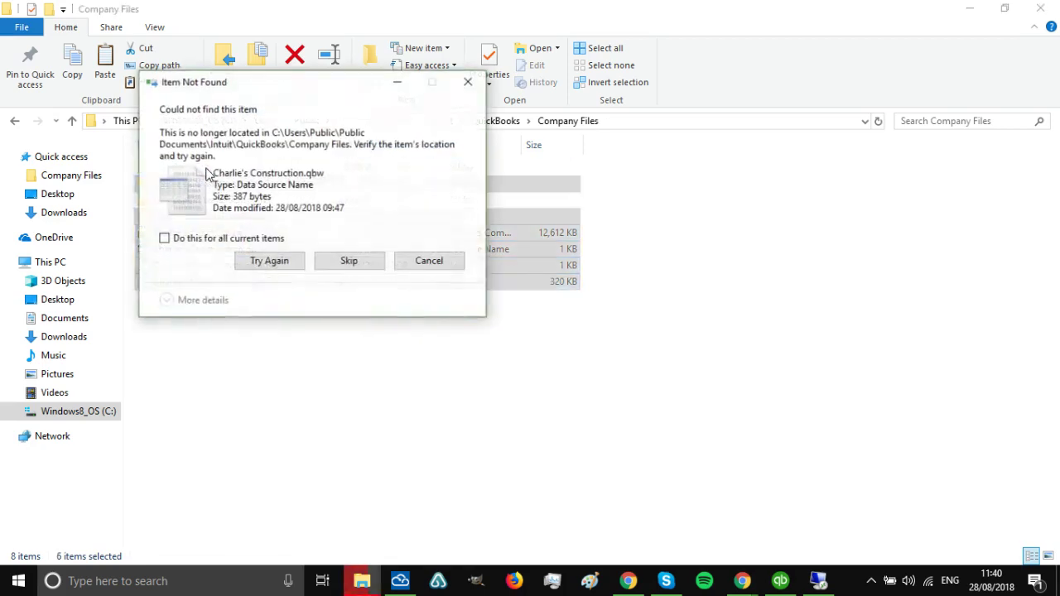
pyautogui.click(331, 261)
pyautogui.click(348, 261)
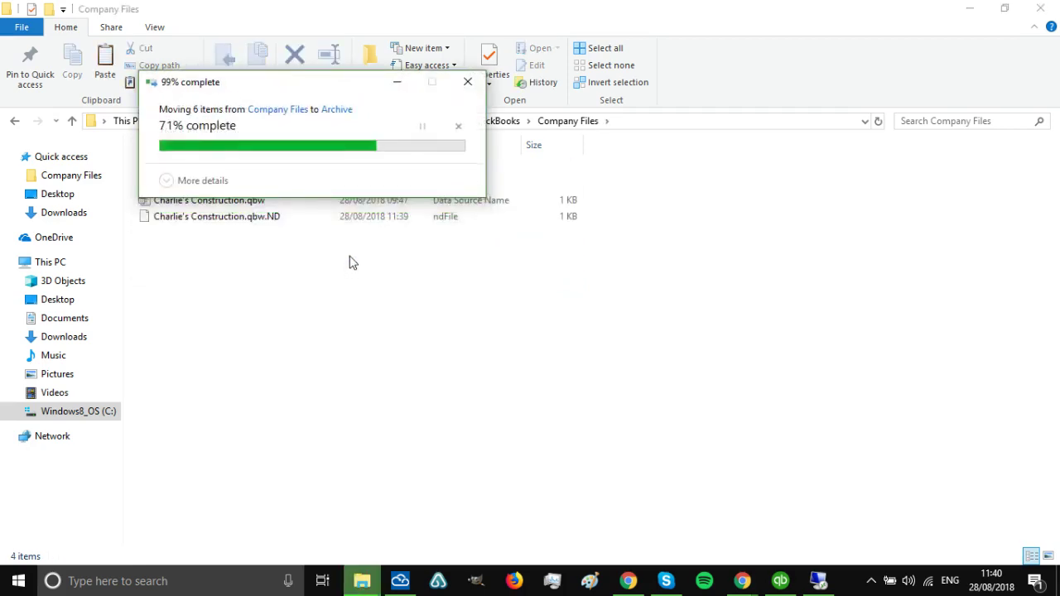
pyautogui.click(878, 122)
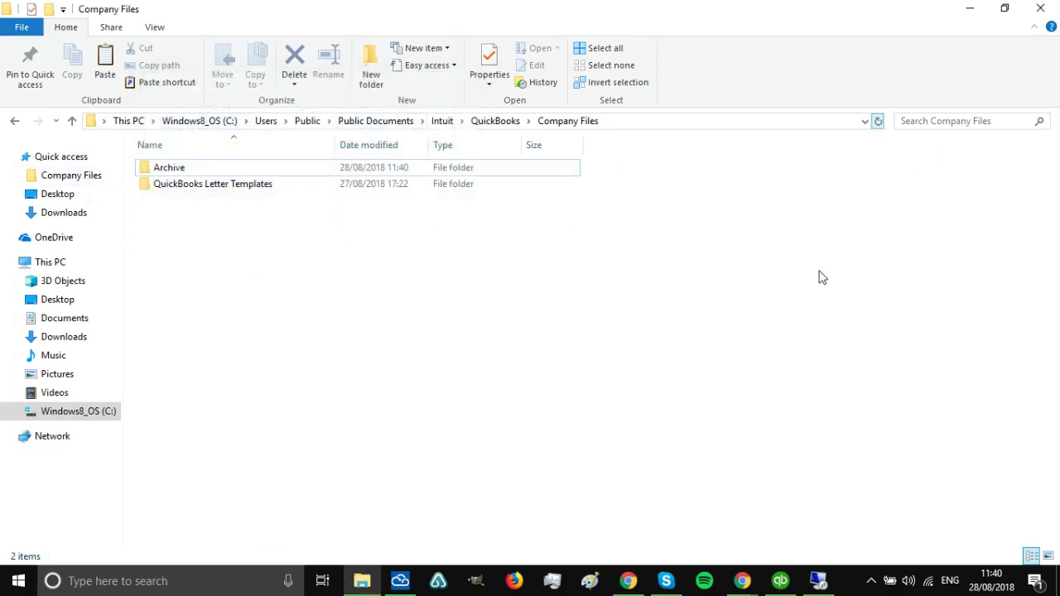
pyautogui.click(176, 172)
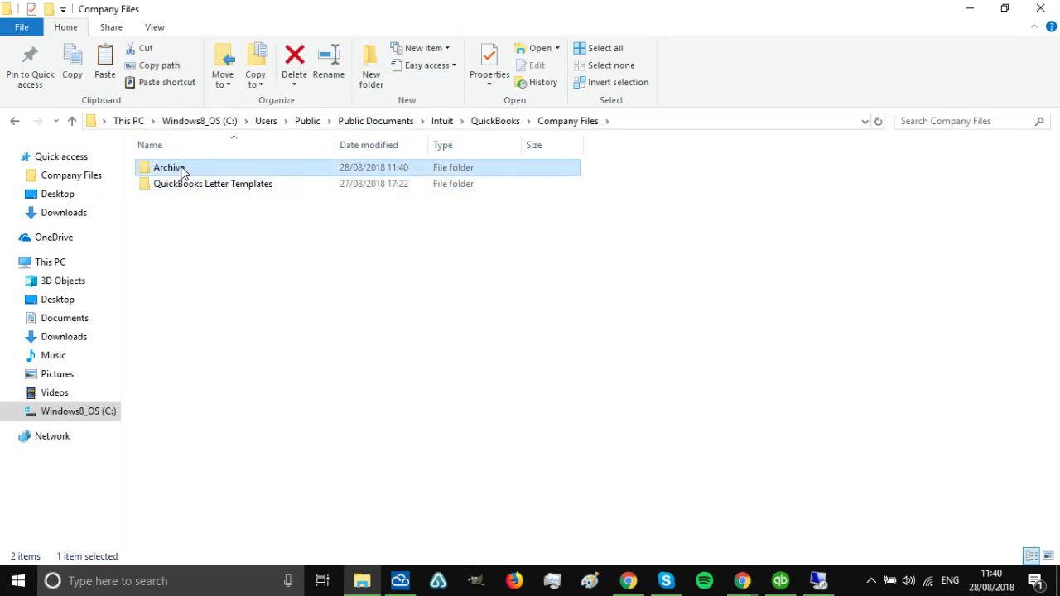
pyautogui.rightClick(184, 171)
pyautogui.press('Escape')
pyautogui.click(299, 297)
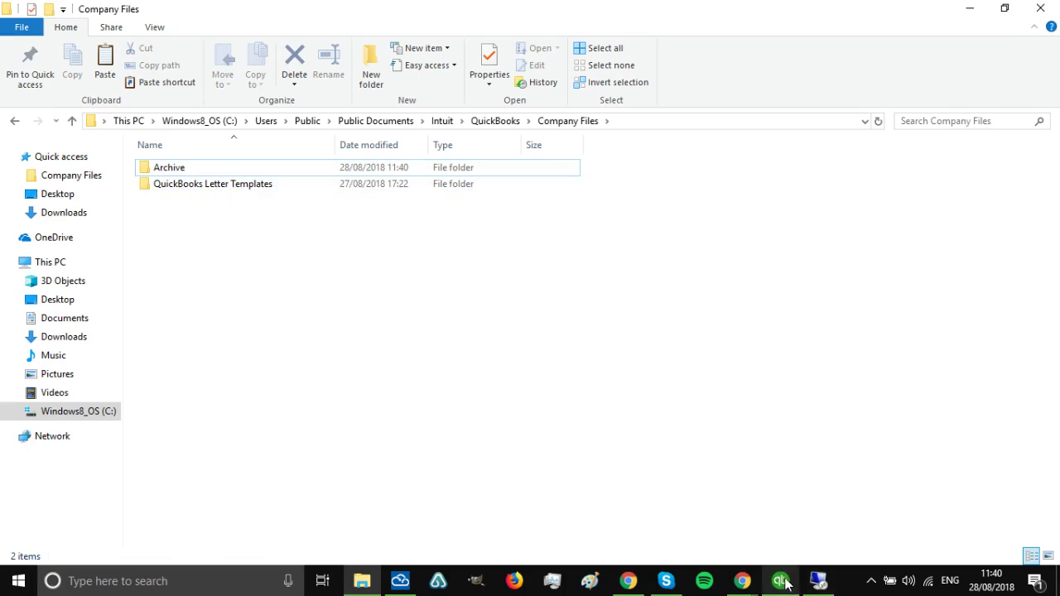
# Check the list of previously opened companies in the local QuickBooks and minimize it again
pyautogui.moveTo(787, 590)
pyautogui.click(784, 522)
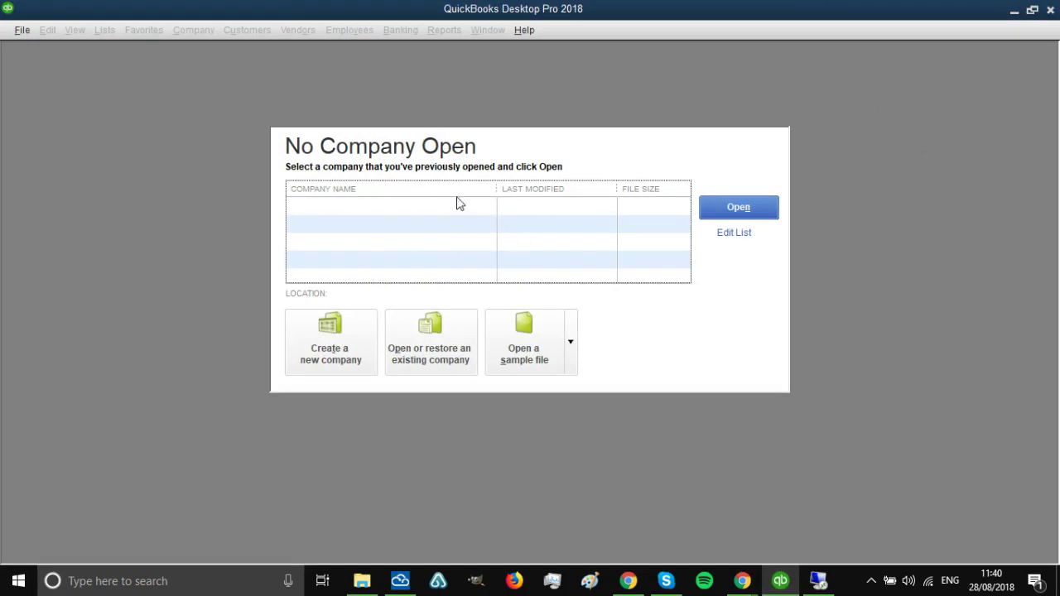
pyautogui.click(1014, 11)
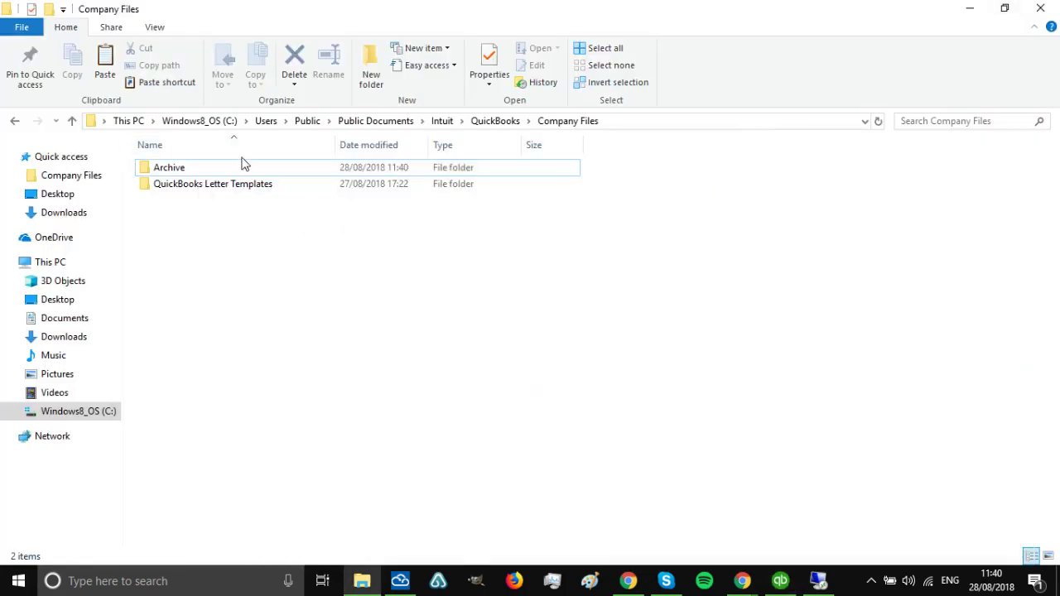
# Minimize the local File Explorer window and return to the Company Files folder in the remote session
pyautogui.click(205, 170)
pyautogui.click(350, 324)
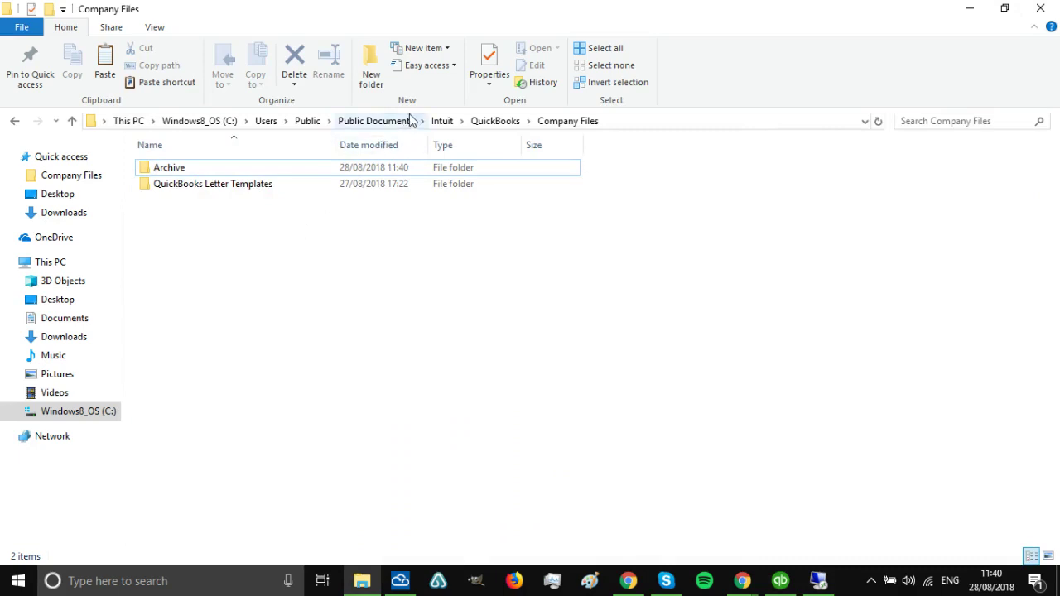
pyautogui.click(970, 10)
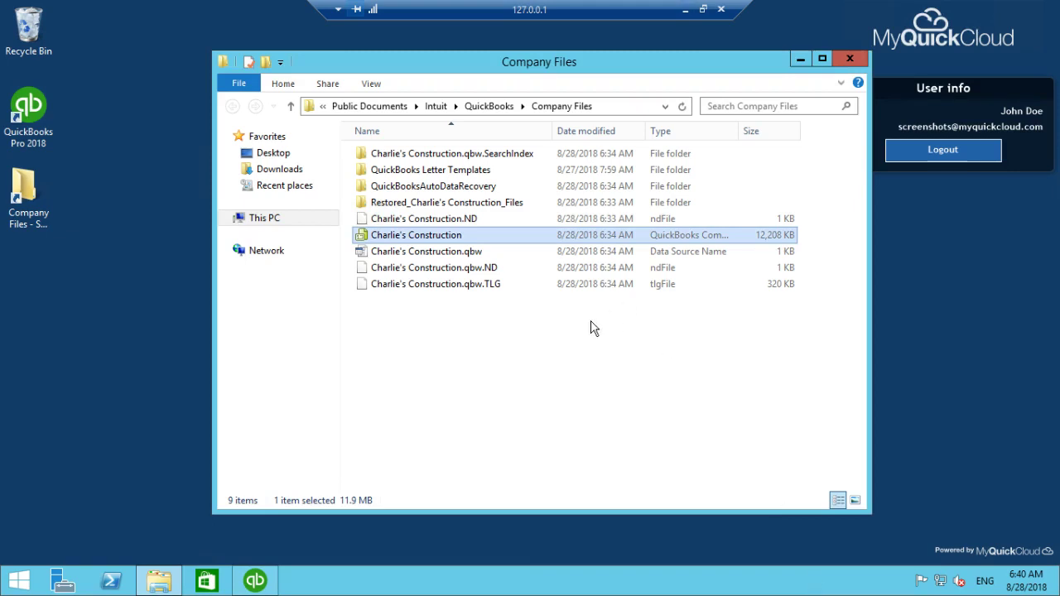
pyautogui.click(578, 366)
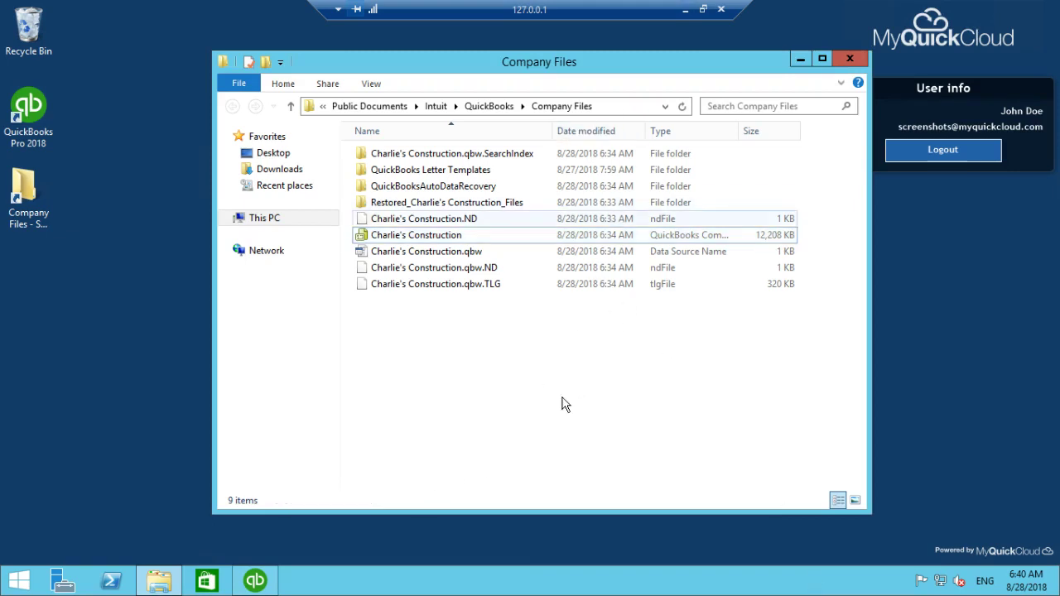